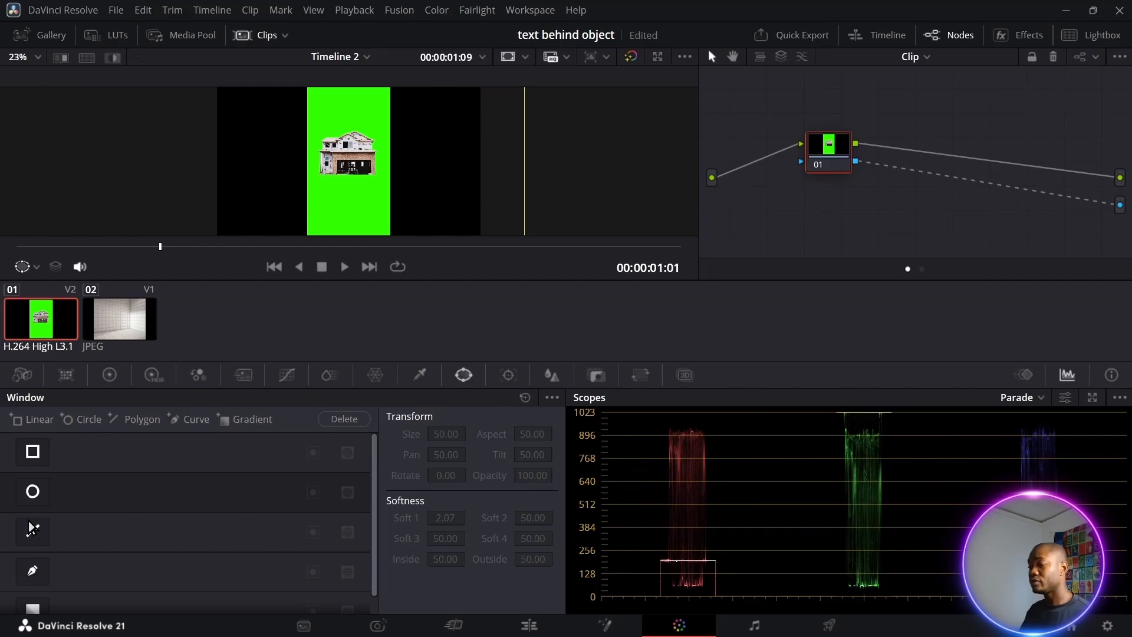
Start a Curve window mask on node 01 with a first point at the house's bottom edge
left_click(32, 571)
scroll(362, 196, "up", 2)
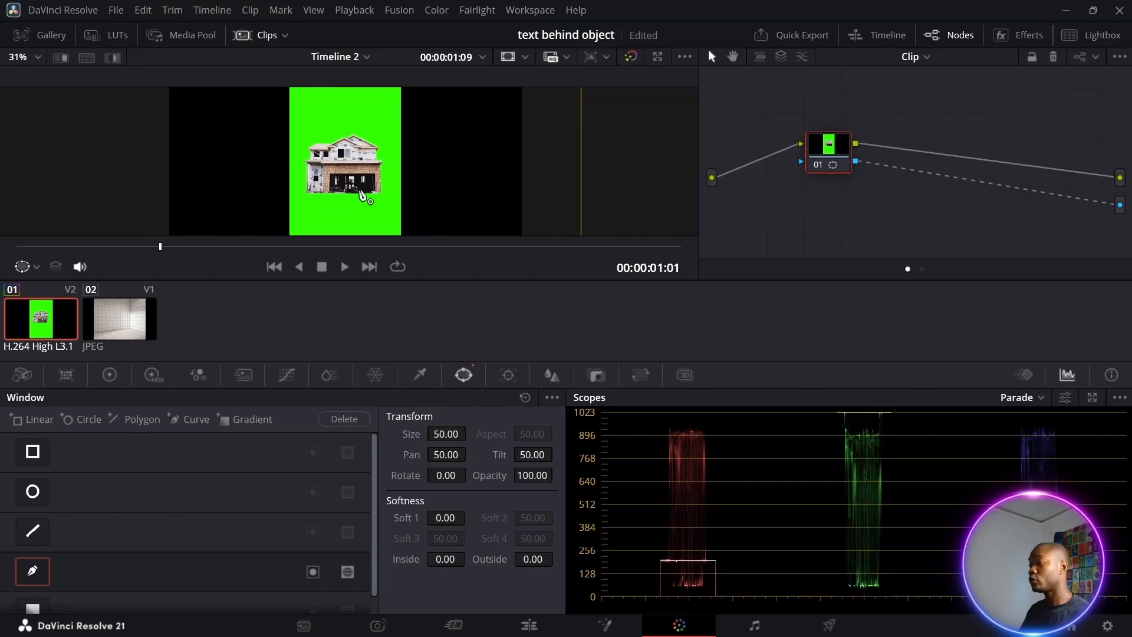
scroll(360, 191, "up", 1)
scroll(361, 195, "up", 5)
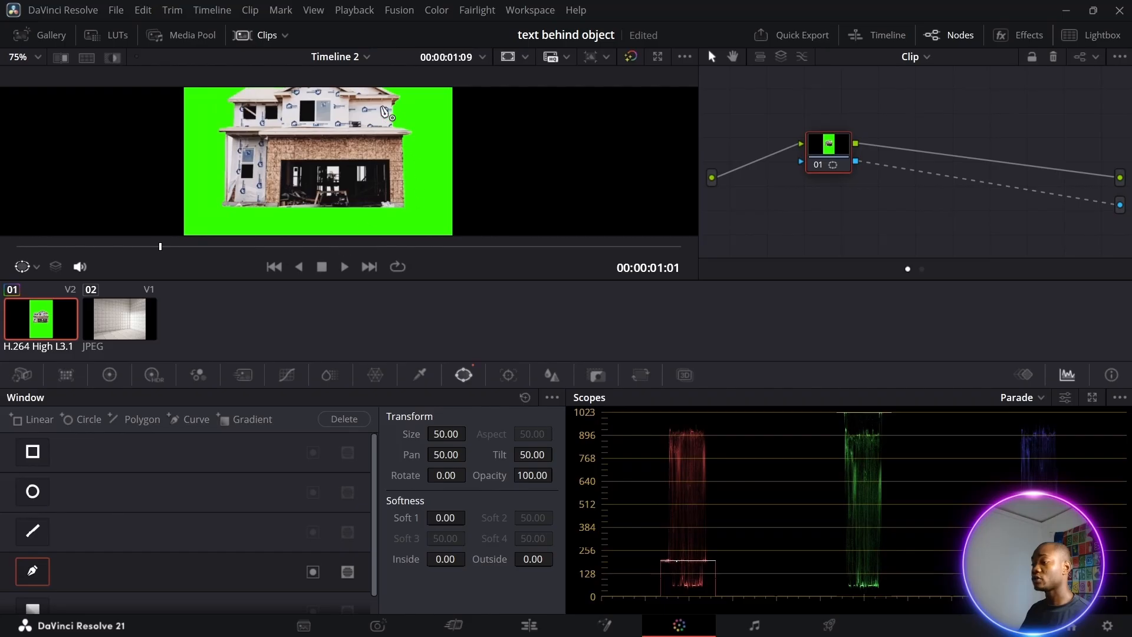
scroll(271, 188, "up", 4)
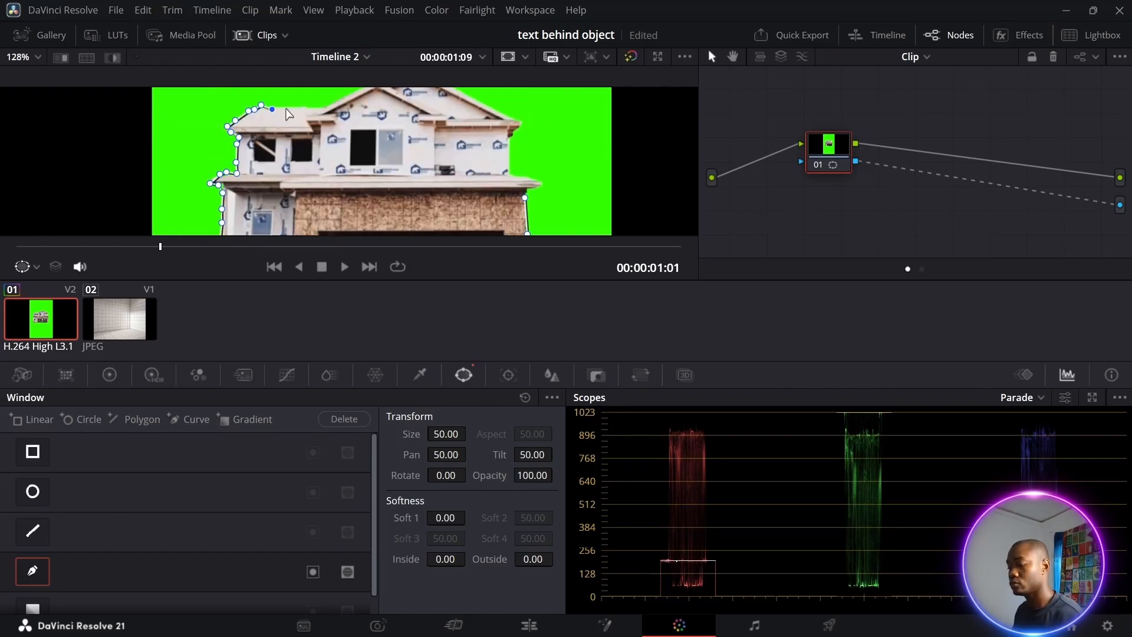
scroll(293, 116, "down", 3)
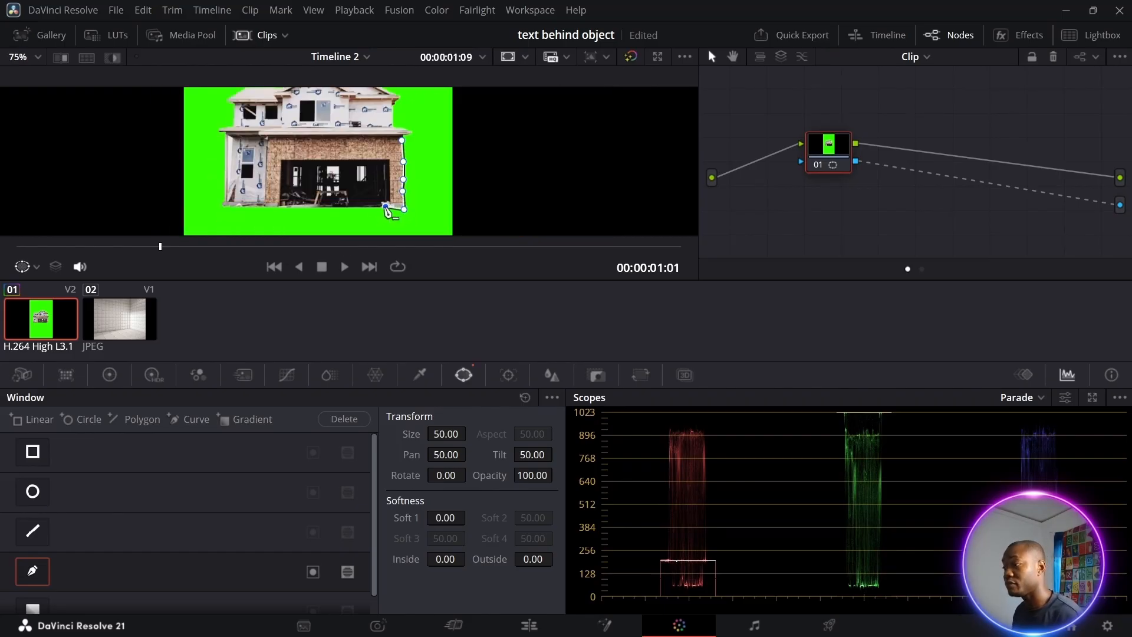
left_click(381, 206)
scroll(342, 106, "up", 5)
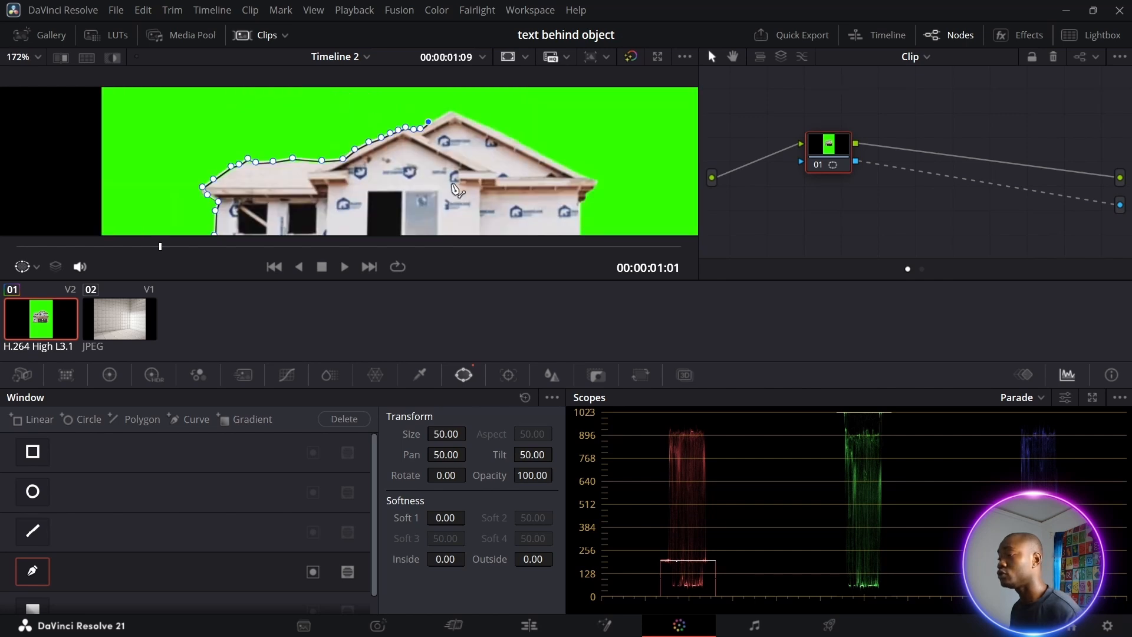
mouse_move(459, 189)
left_mouse_down()
mouse_move(505, 184)
mouse_move(443, 188)
left_mouse_up()
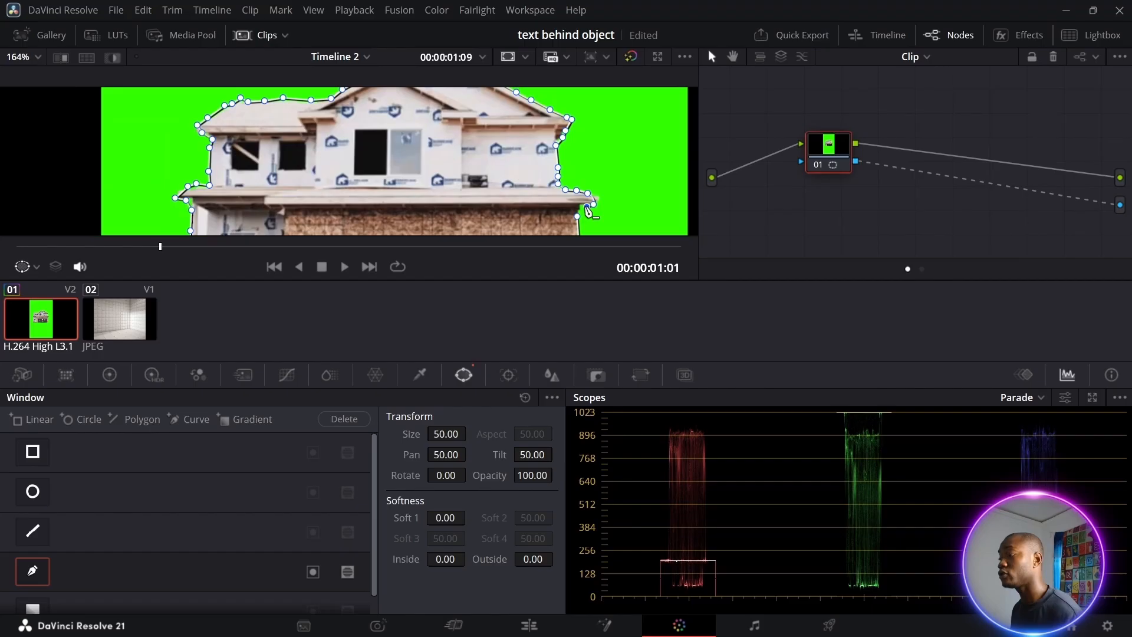
Add the remaining outline points to close the mask around the house, then return to the clip start
left_click(581, 207)
left_click(578, 217)
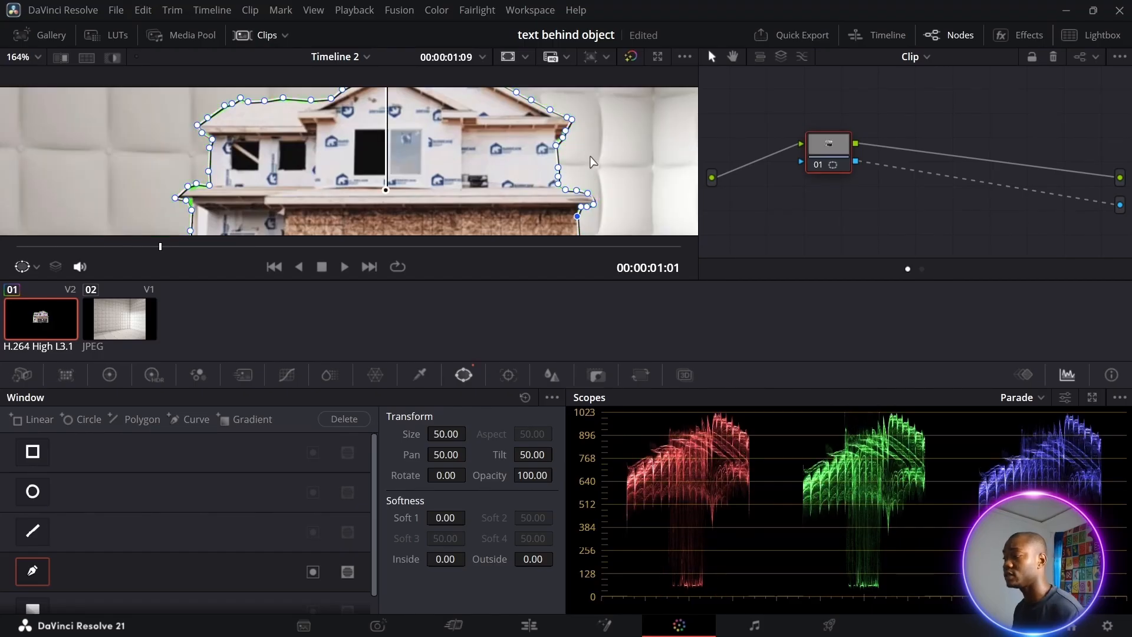
scroll(593, 163, "down", 6)
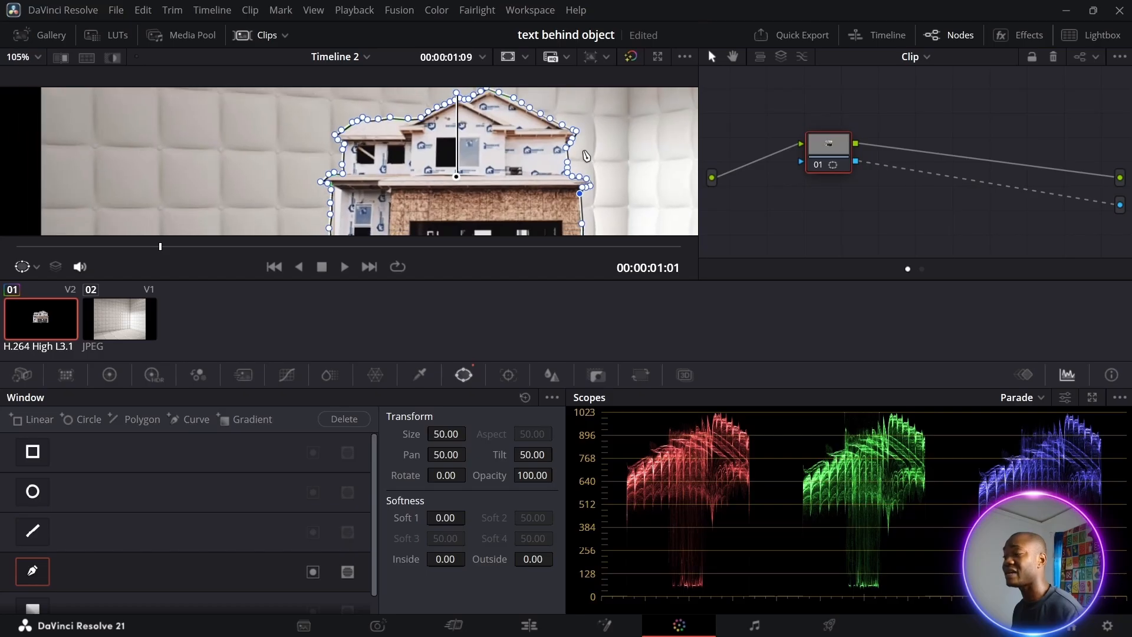
scroll(585, 155, "down", 2)
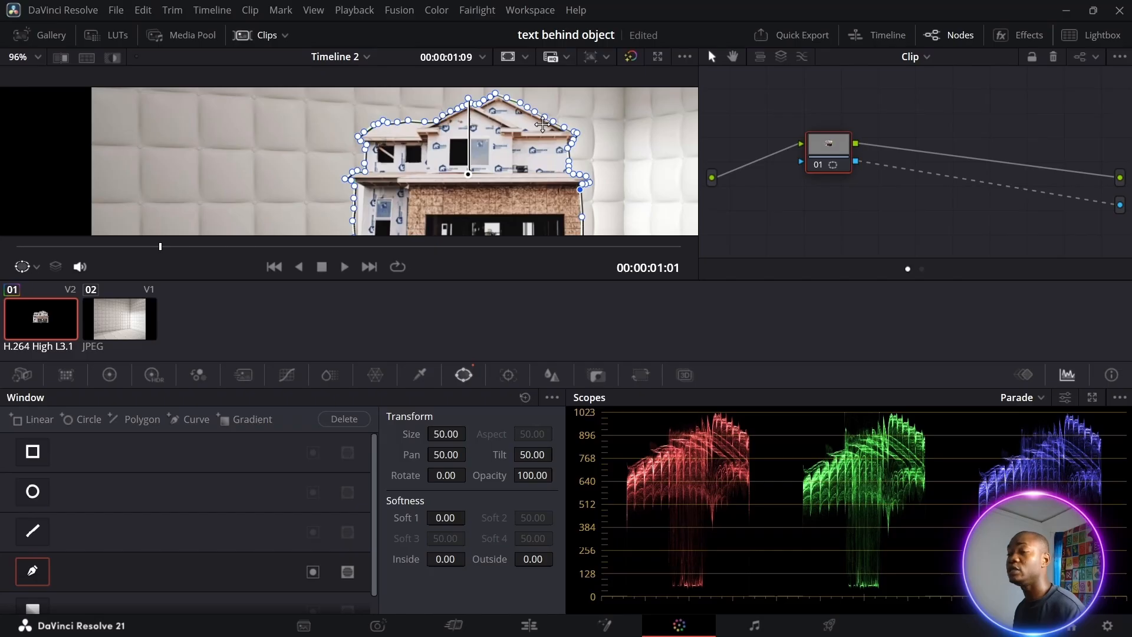
scroll(578, 177, "down", 1)
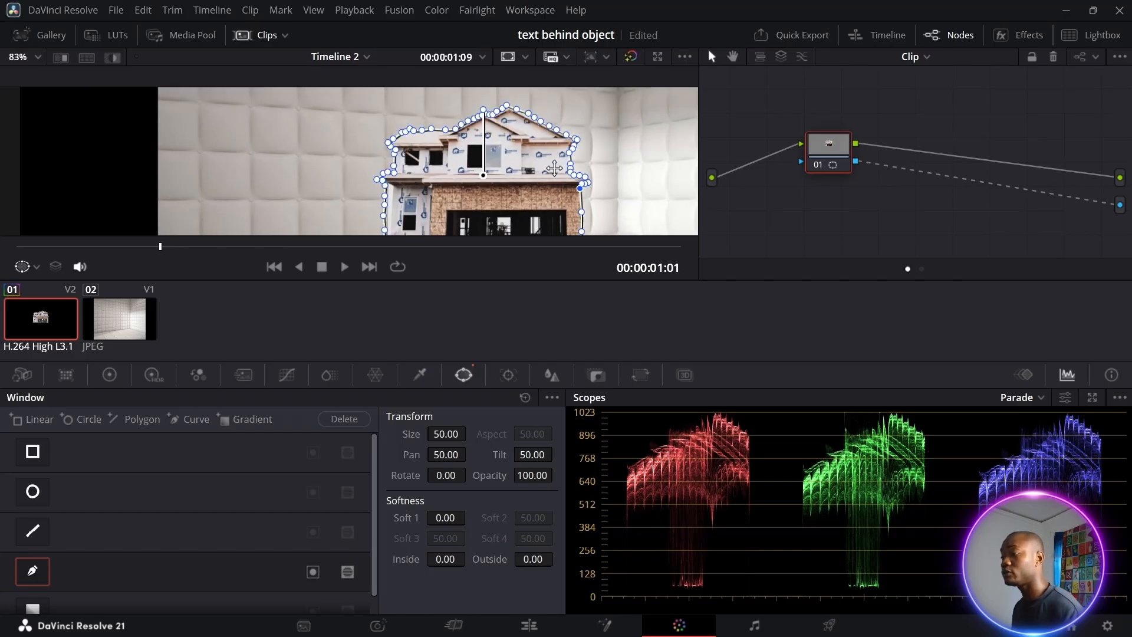
left_click_drag(159, 246, 17, 246)
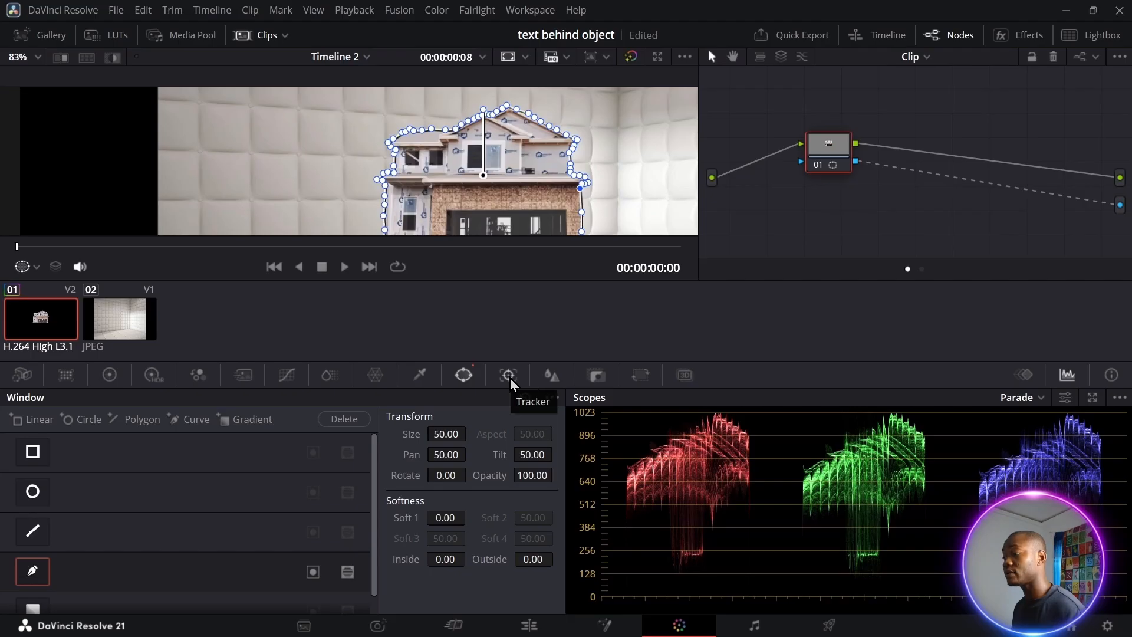
Track the house mask forward and in reverse through the clip, then switch to the Edit page
left_click(509, 377)
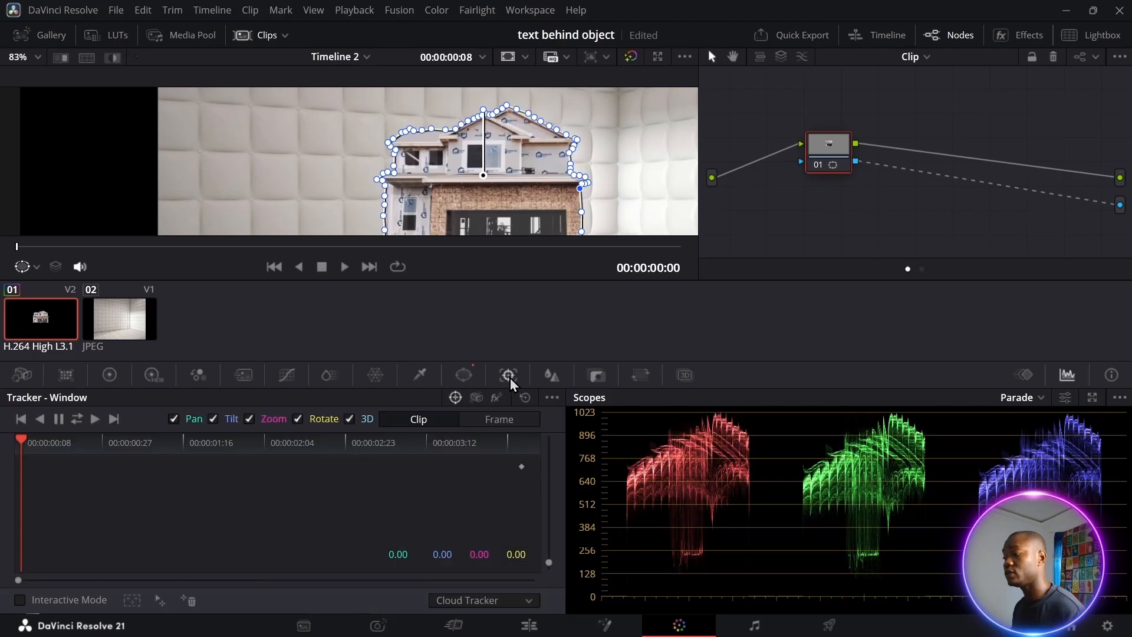
left_click(77, 420)
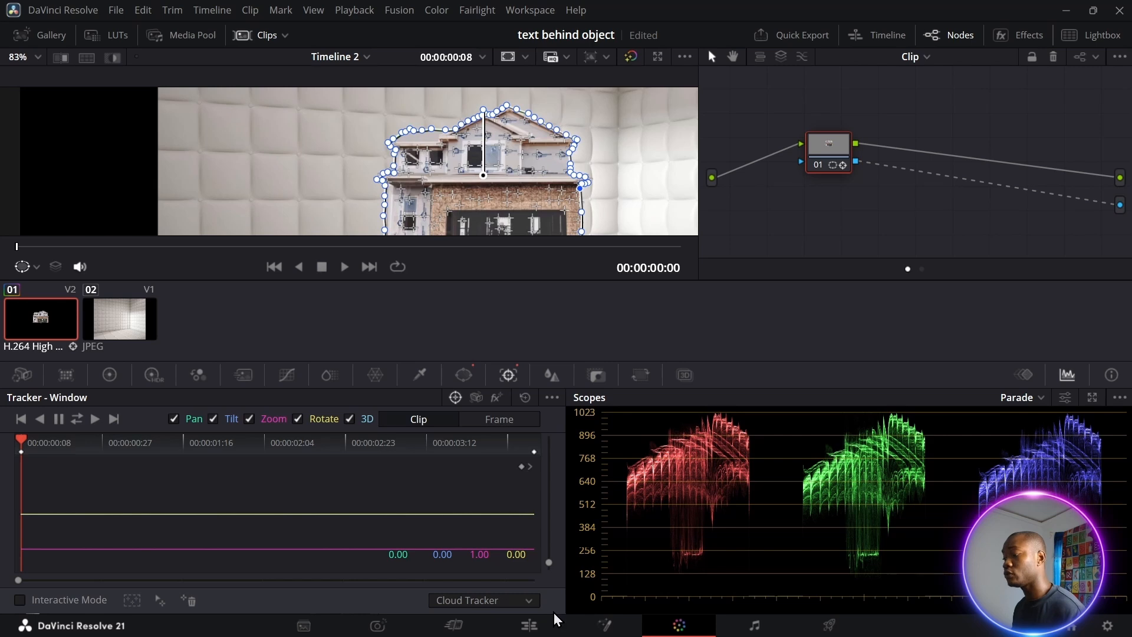
left_click(529, 626)
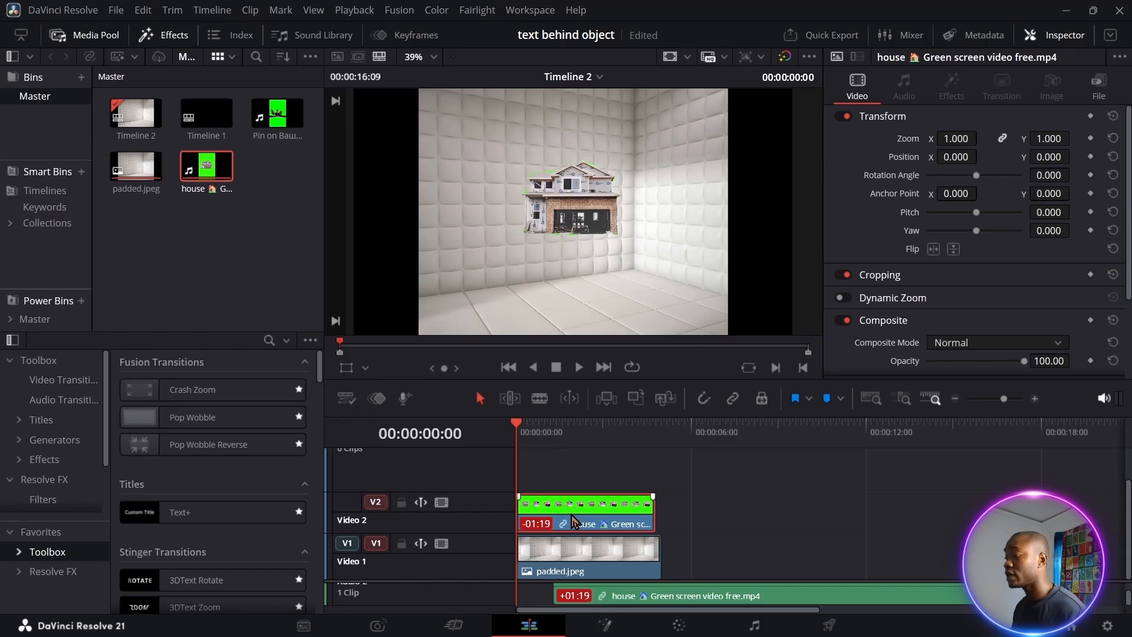
Move the house clip up to Video 3 and place a Text+ title on Video 2
left_click_drag(575, 522, 560, 473)
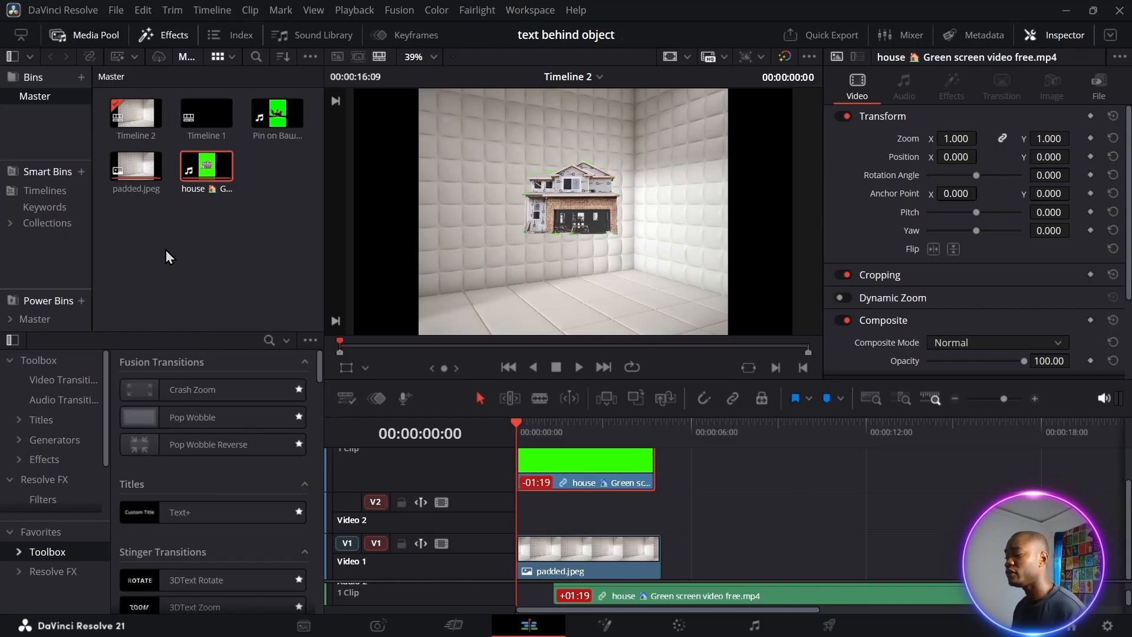
left_click(168, 511)
left_click_drag(167, 511, 600, 517)
left_click(547, 422)
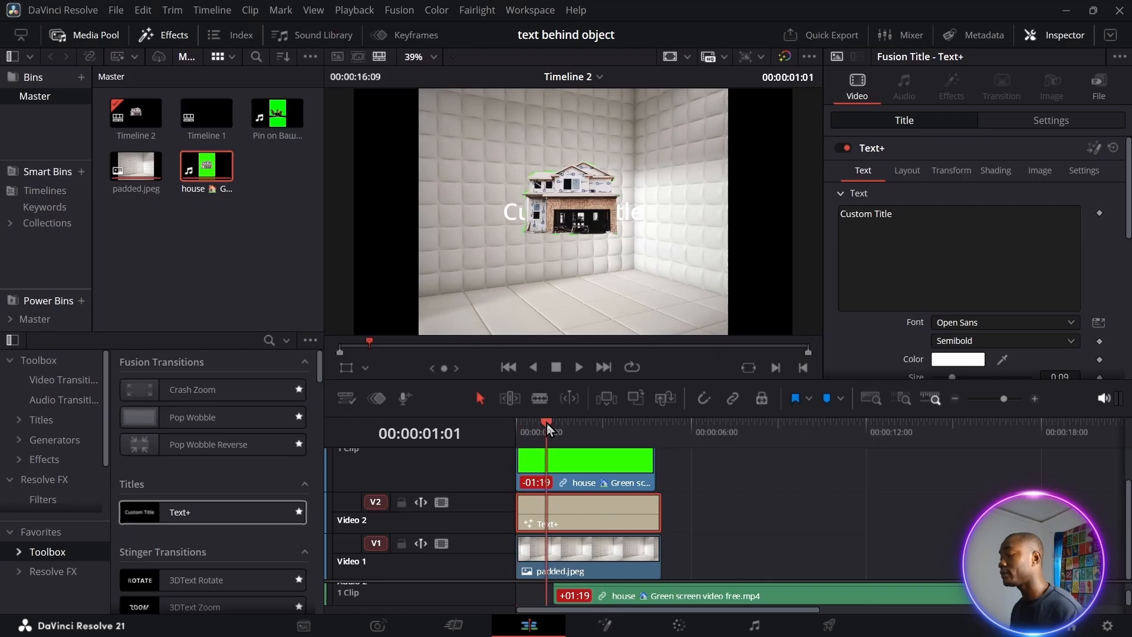
left_click(537, 422)
Replace the title text with '7 DAYS' and set its font to Sylfaen
left_click(937, 224)
key("ctrl+a")
key("BackSpace")
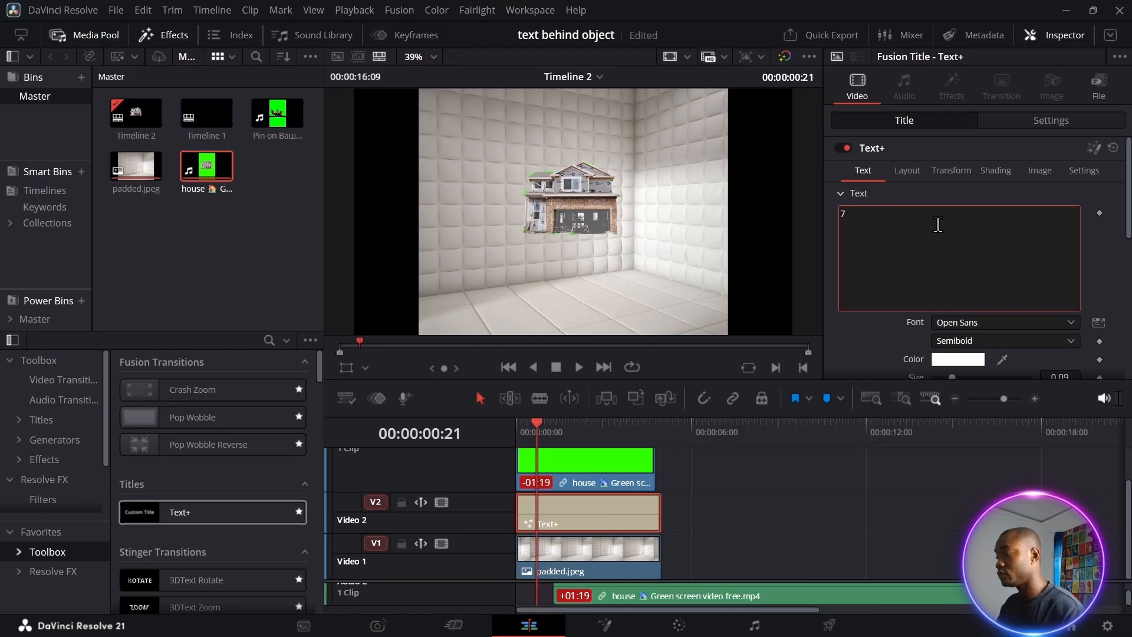
type("7 DAYS")
left_click(986, 322)
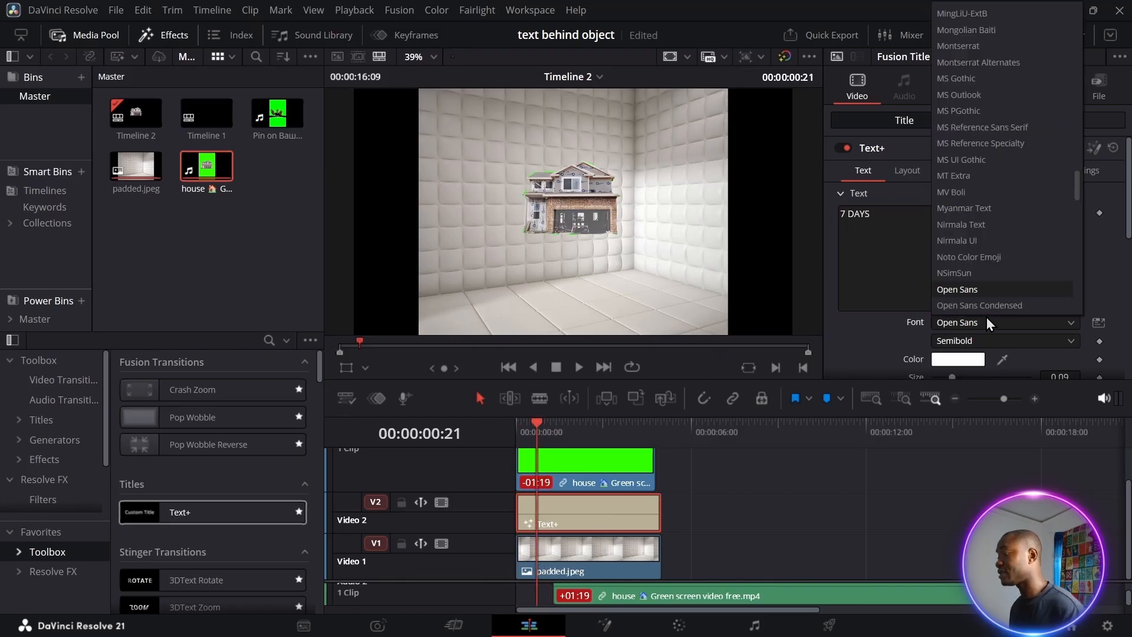
scroll(985, 300, "down", 2)
scroll(985, 294, "down", 5)
left_click(986, 289)
scroll(986, 289, "down", 1)
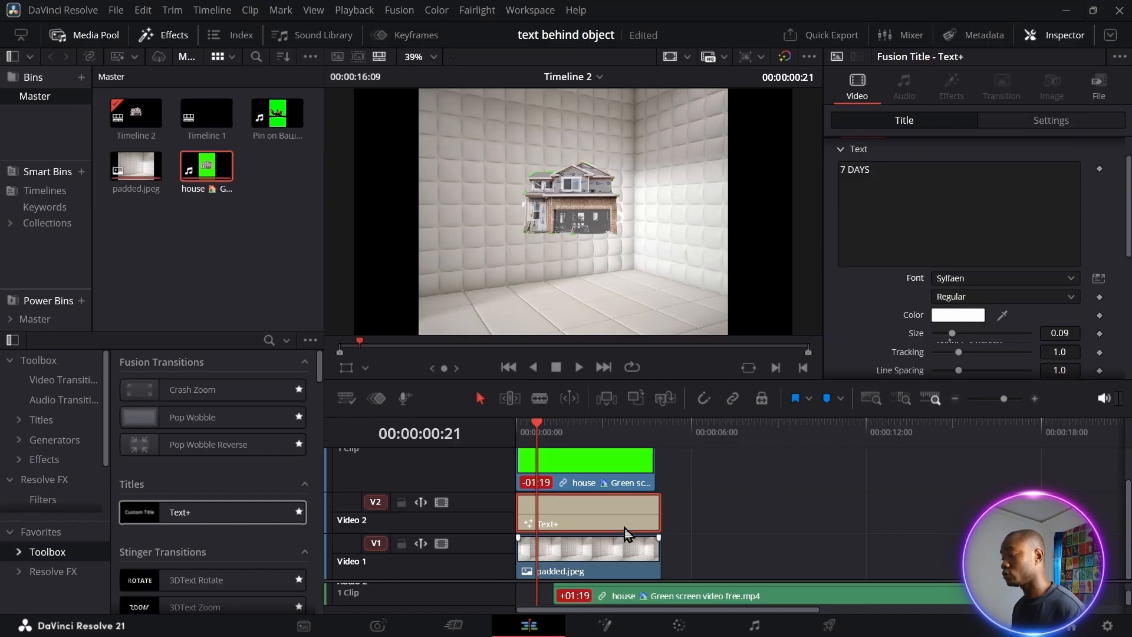
left_click(588, 487)
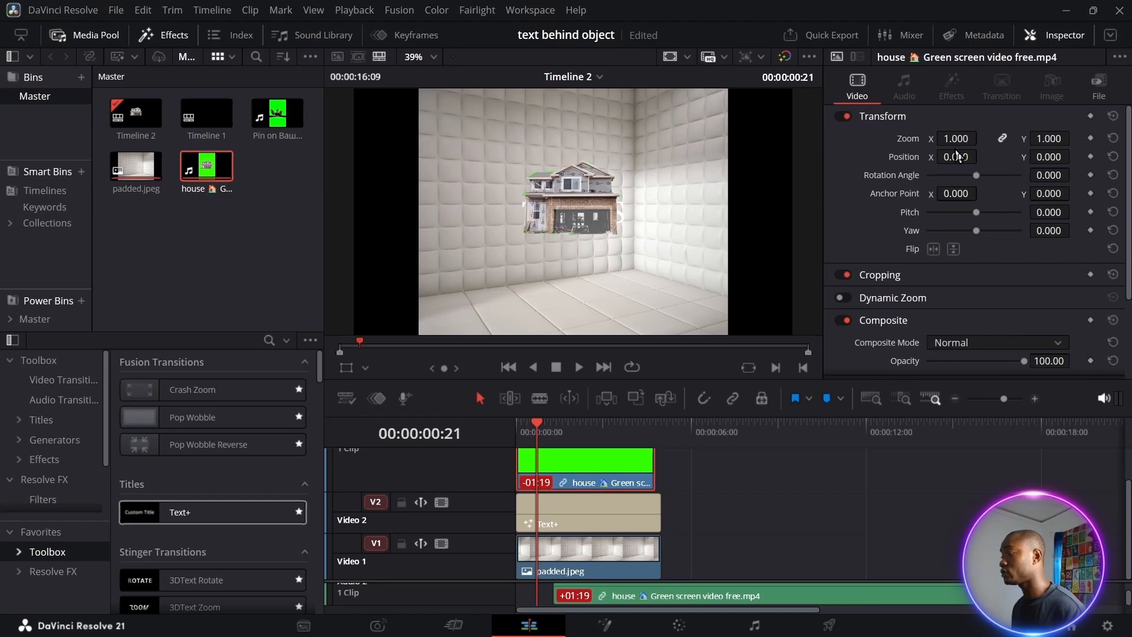
Zoom the house clip to 1.350, lower it to Position Y -203, save, and return to Color
left_click_drag(956, 138, 988, 136)
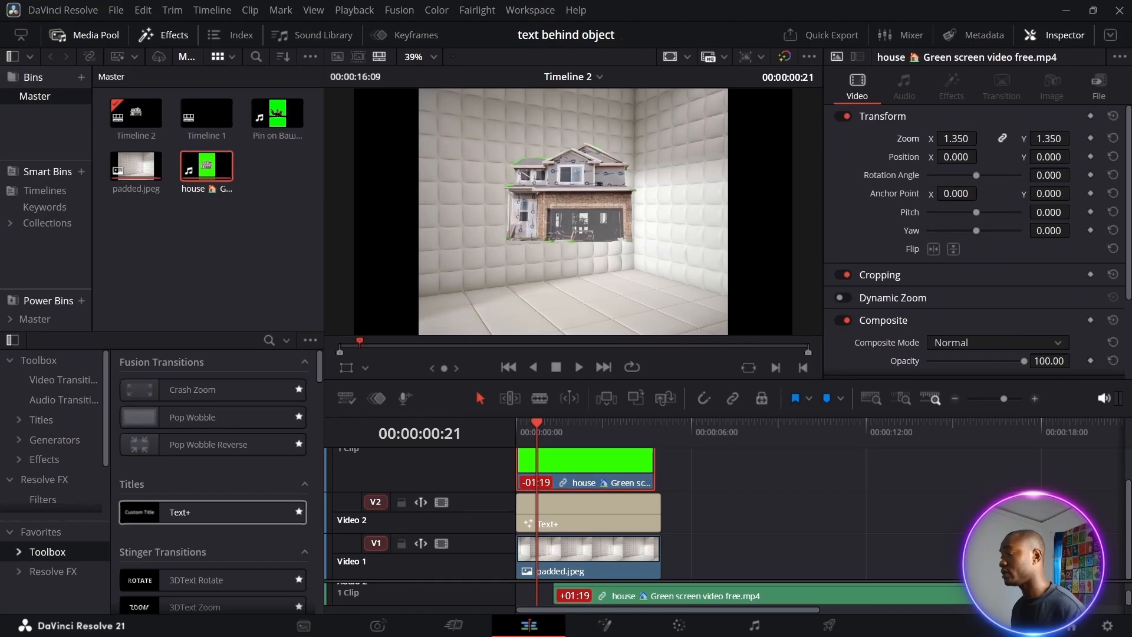
left_click_drag(1049, 157, 611, 211)
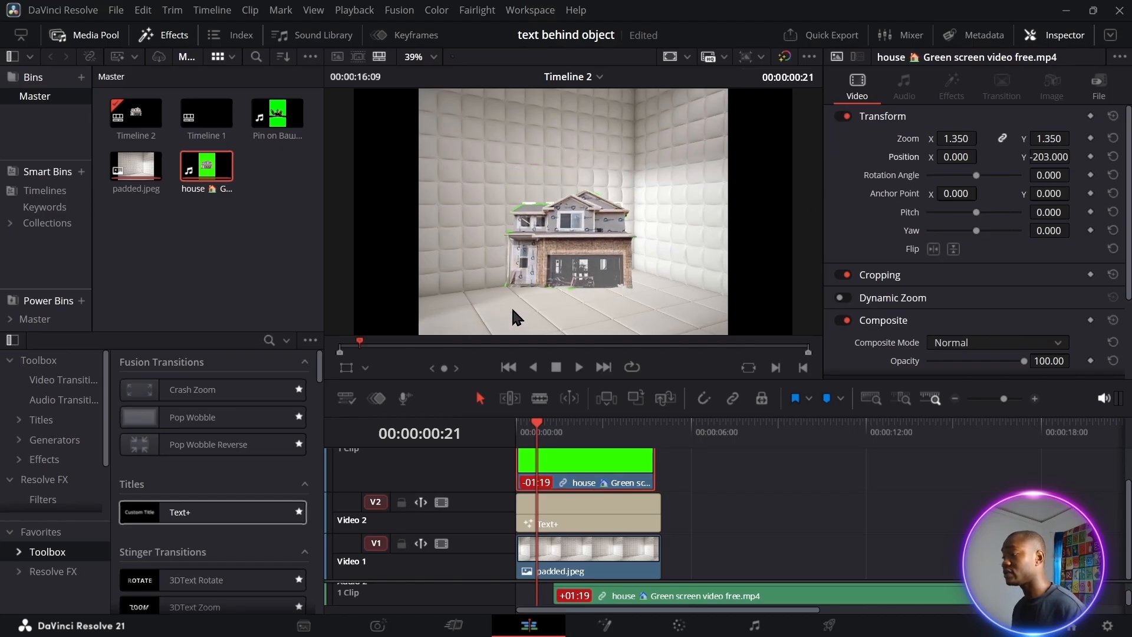
key("ctrl+s")
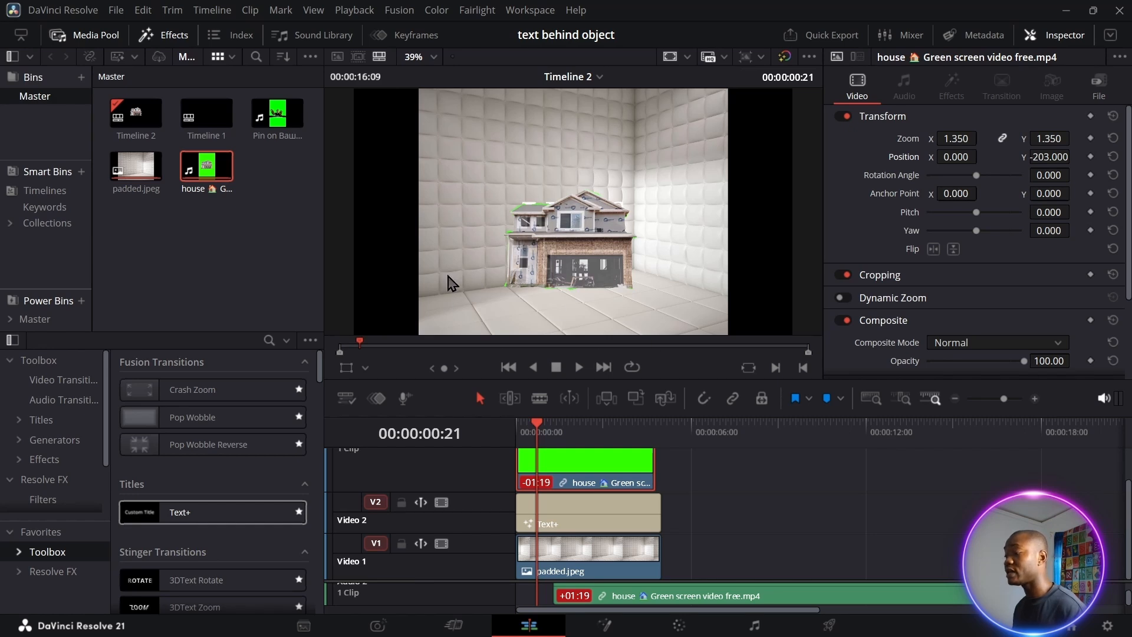
left_click(680, 627)
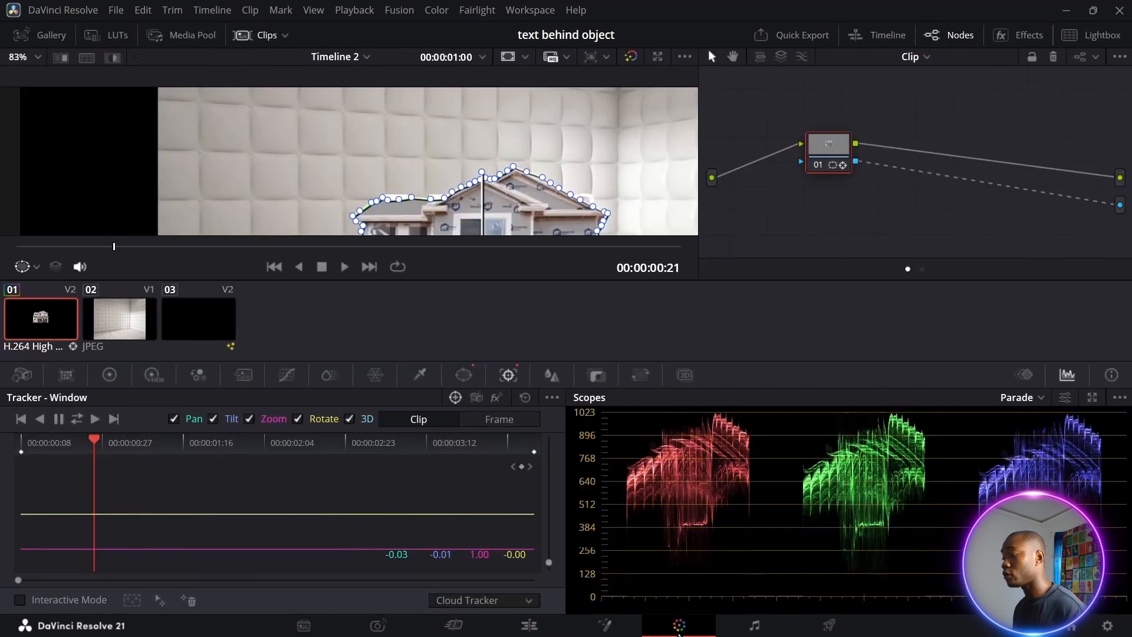
Return to the Edit page and select the 7 DAYS Text+ clip on Video 2
left_click(464, 376)
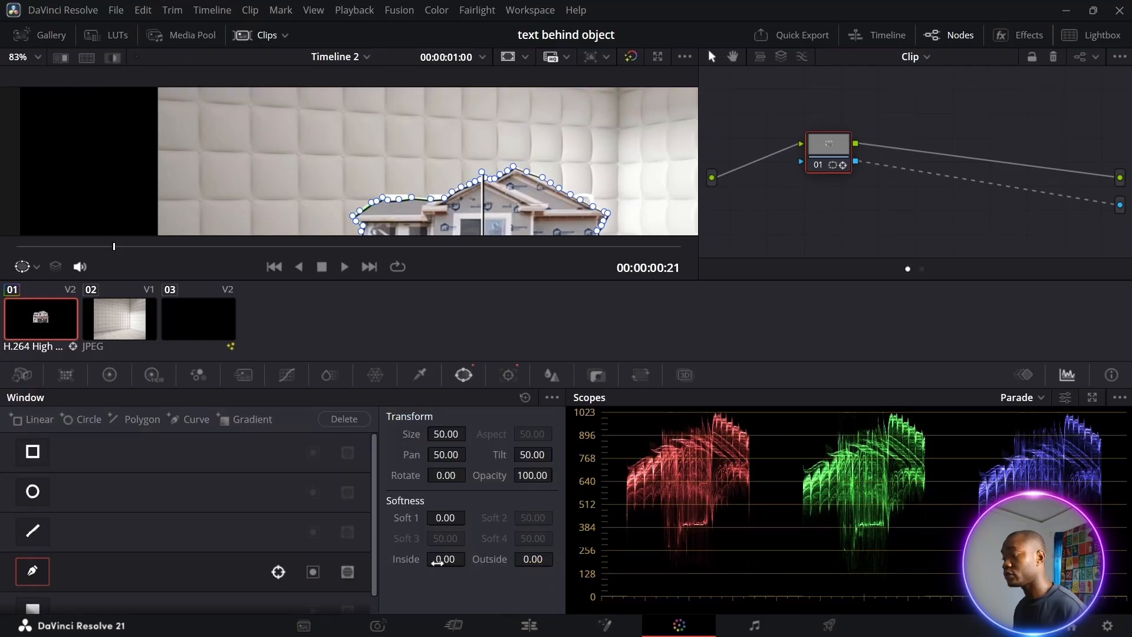
left_click(530, 626)
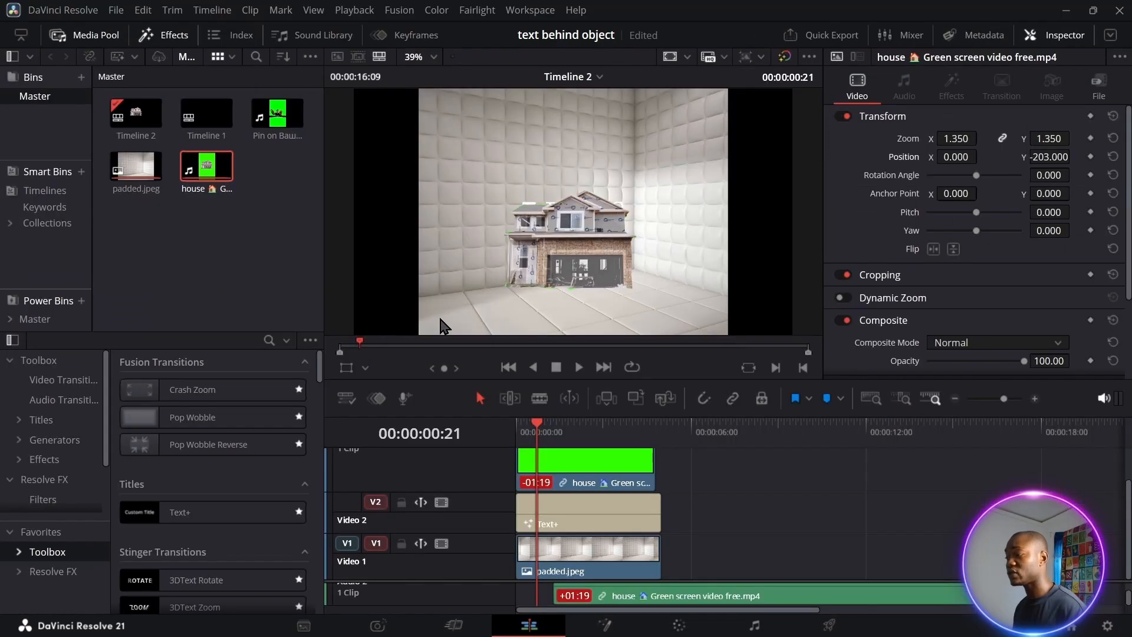
left_click(568, 531)
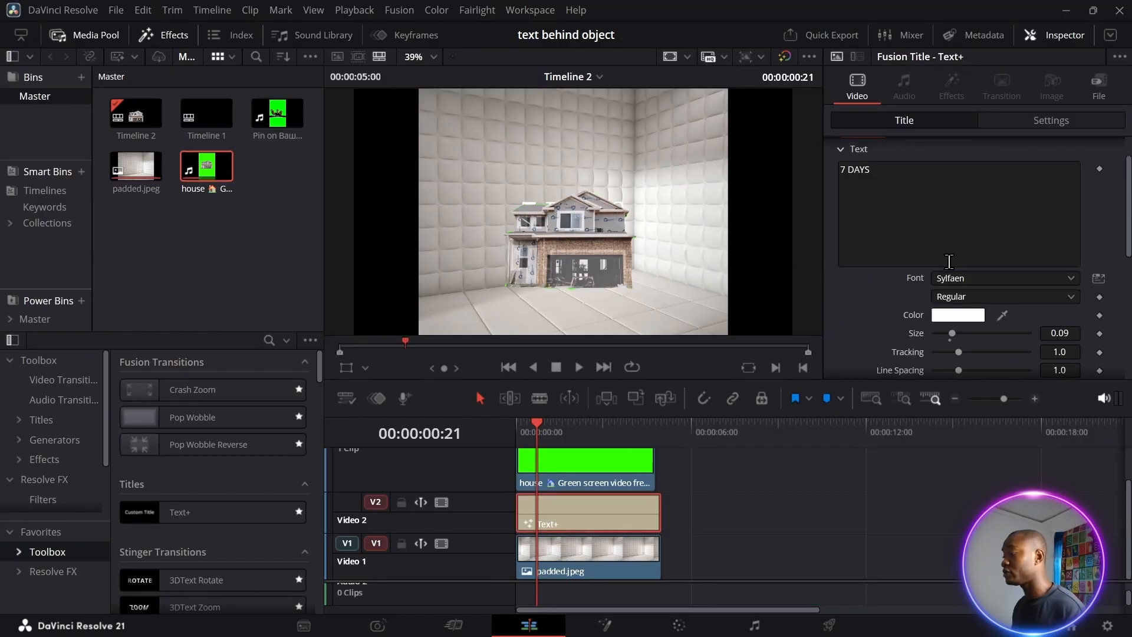
Raise the 7 DAYS title's Layout Center Y from 0.5 to 0.673
scroll(918, 173, "up", 2)
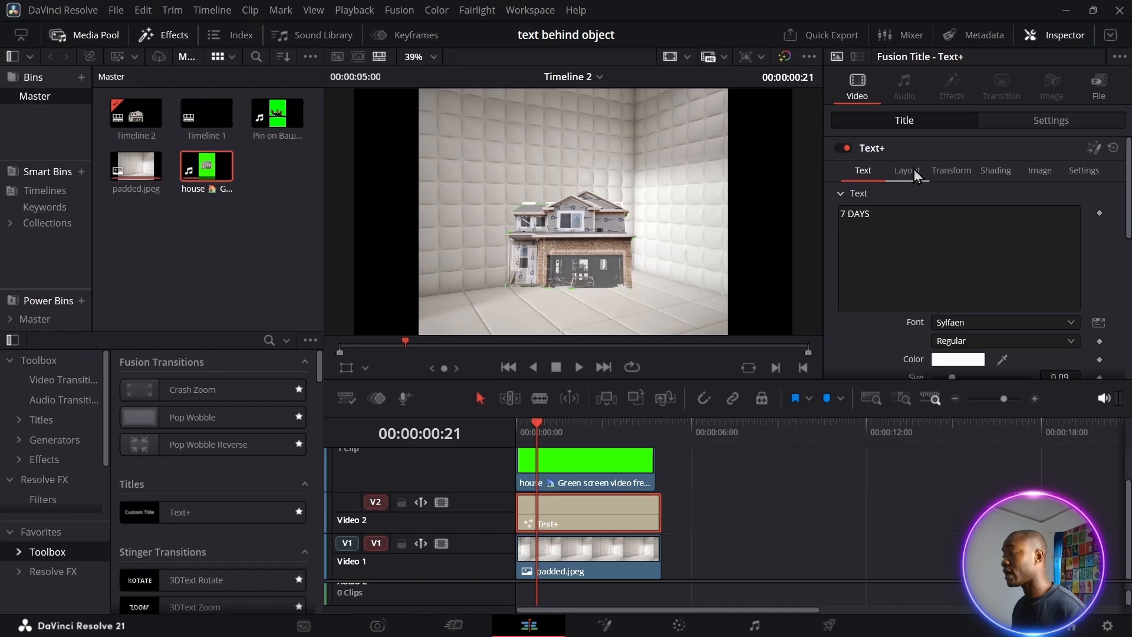
left_click(912, 170)
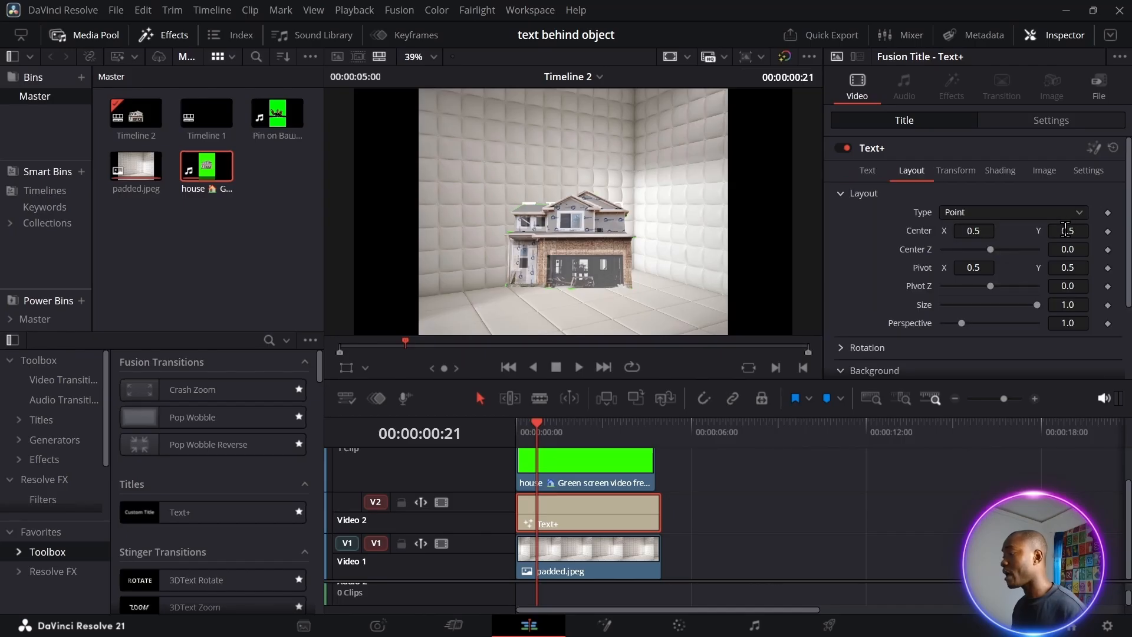
mouse_move(1066, 230)
left_mouse_down()
mouse_move(1096, 230)
mouse_move(1053, 228)
left_mouse_up()
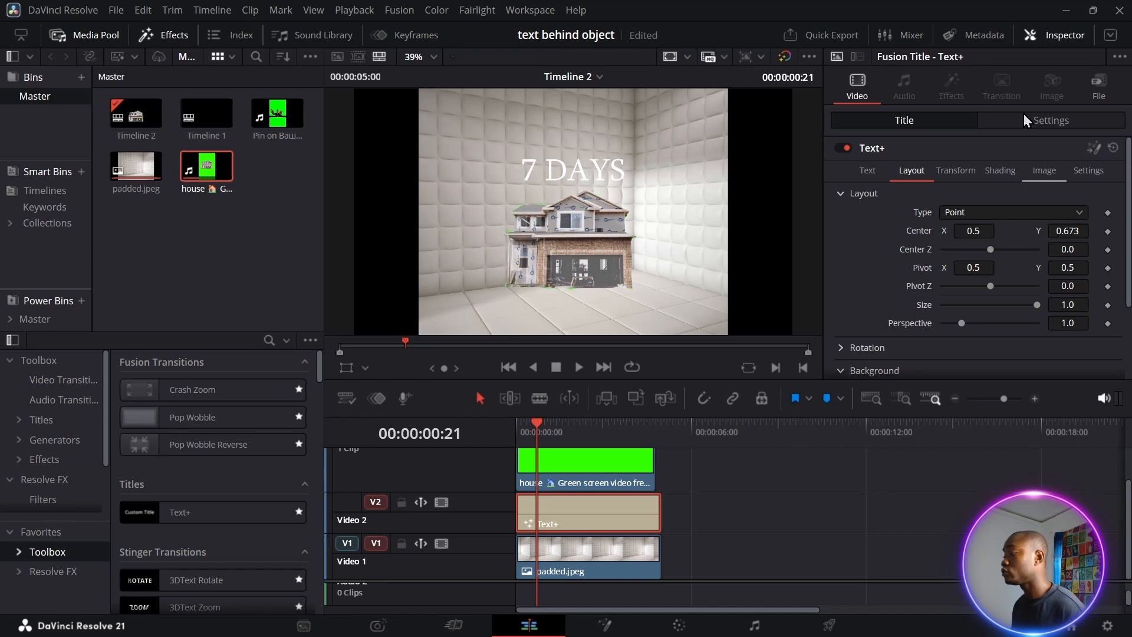
Make the title's Red Outline element black with a thickness of 0.0669 in the Shading tab
left_click(1000, 171)
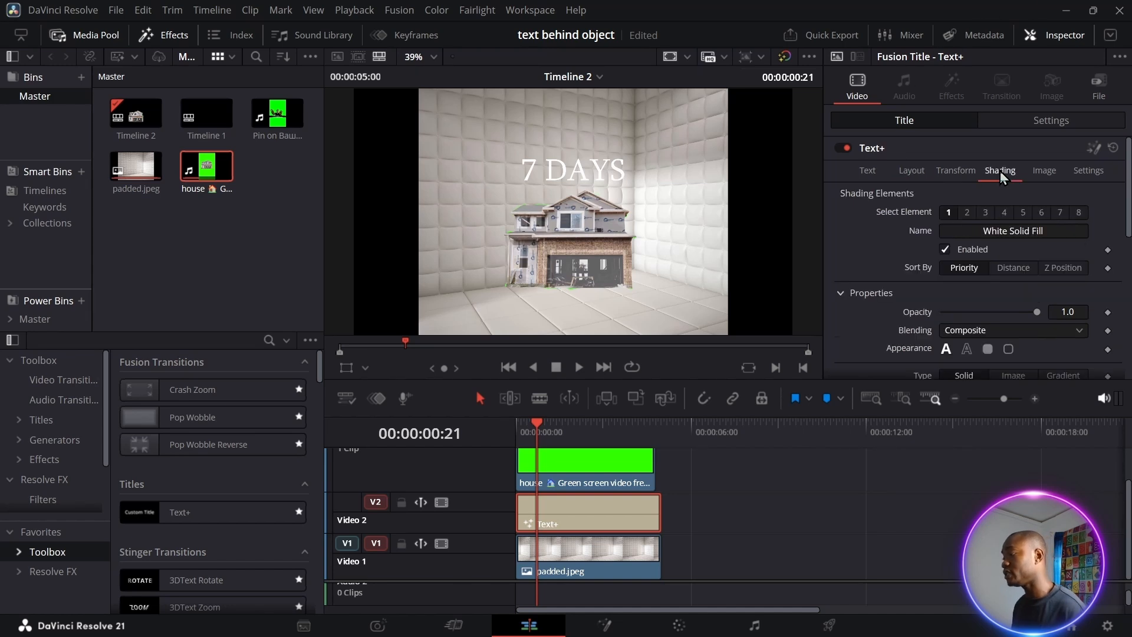
left_click(969, 212)
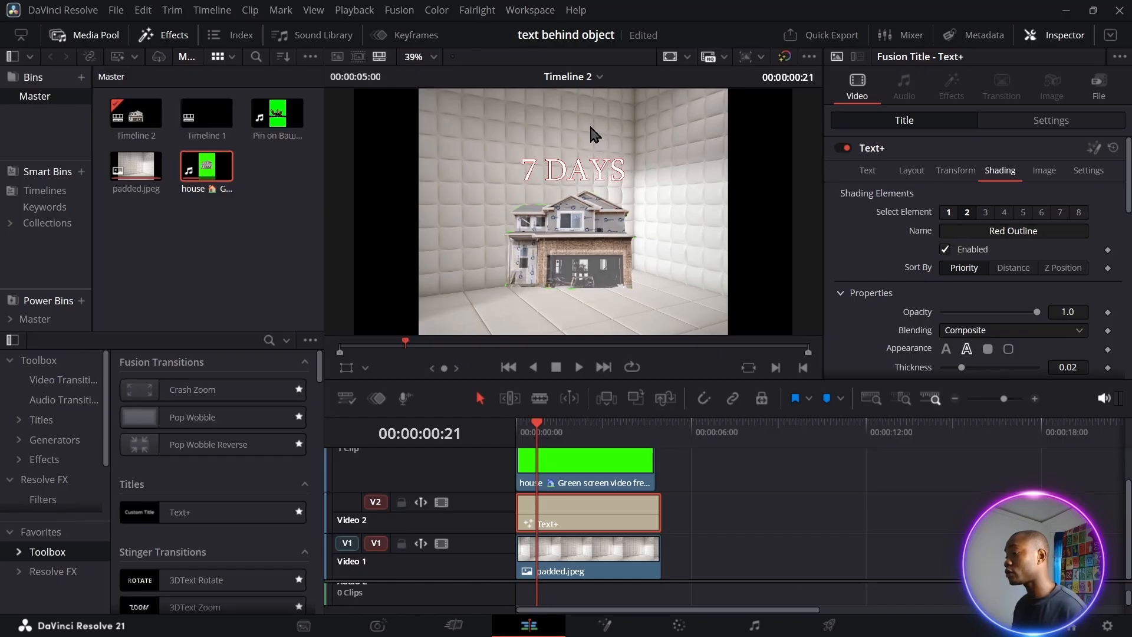
scroll(980, 269, "down", 3)
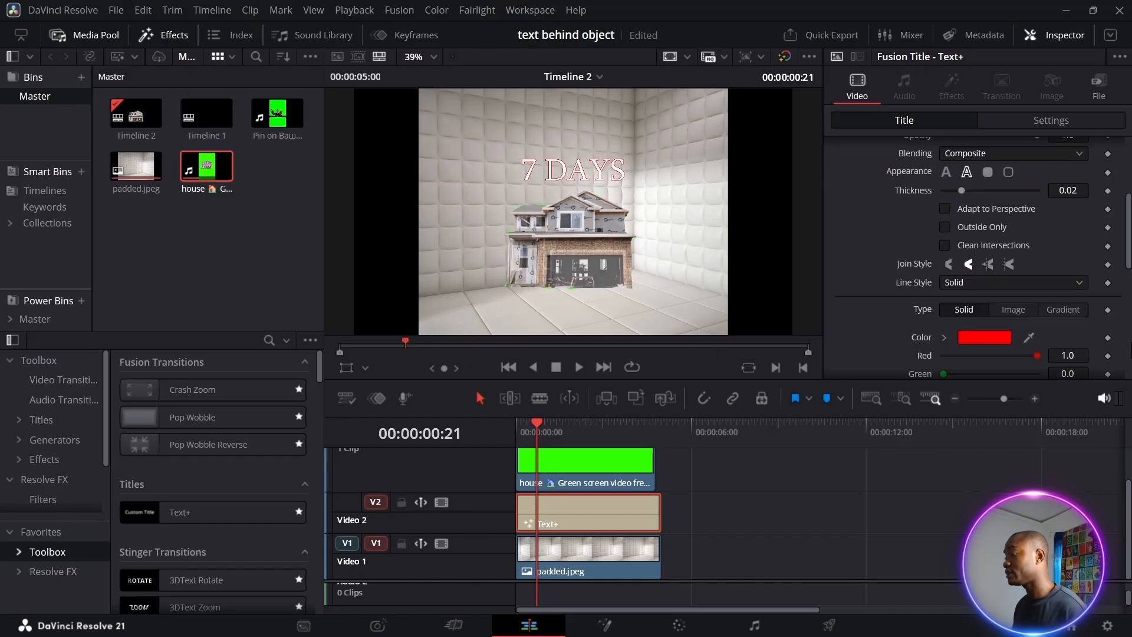
scroll(980, 291, "down", 1)
left_click(980, 291)
left_click(398, 224)
left_click(726, 463)
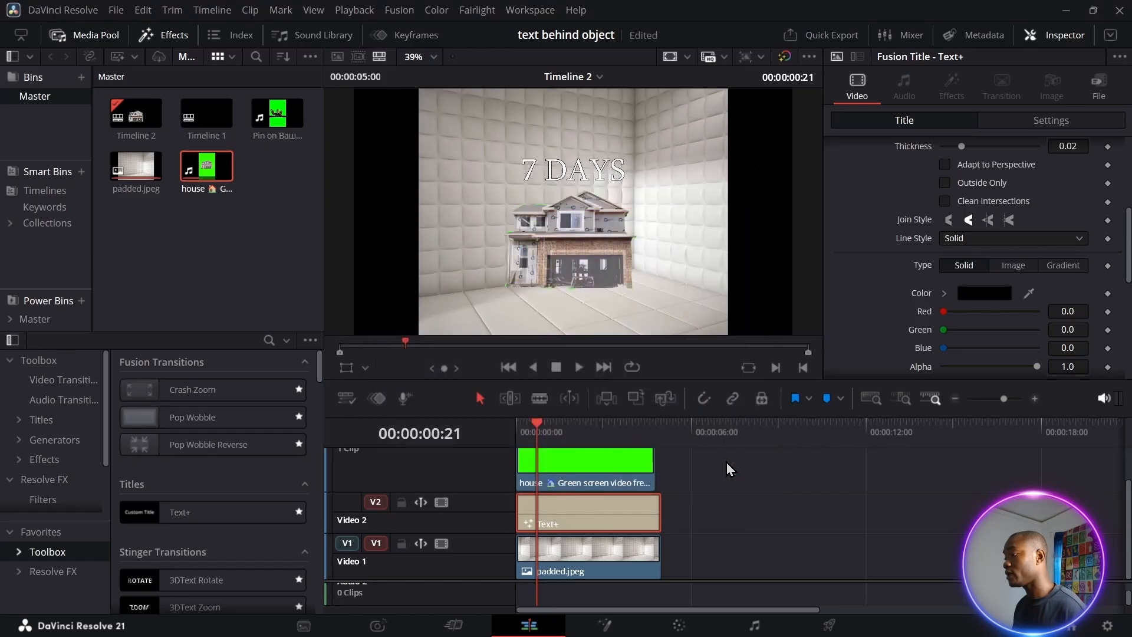
scroll(954, 286, "up", 2)
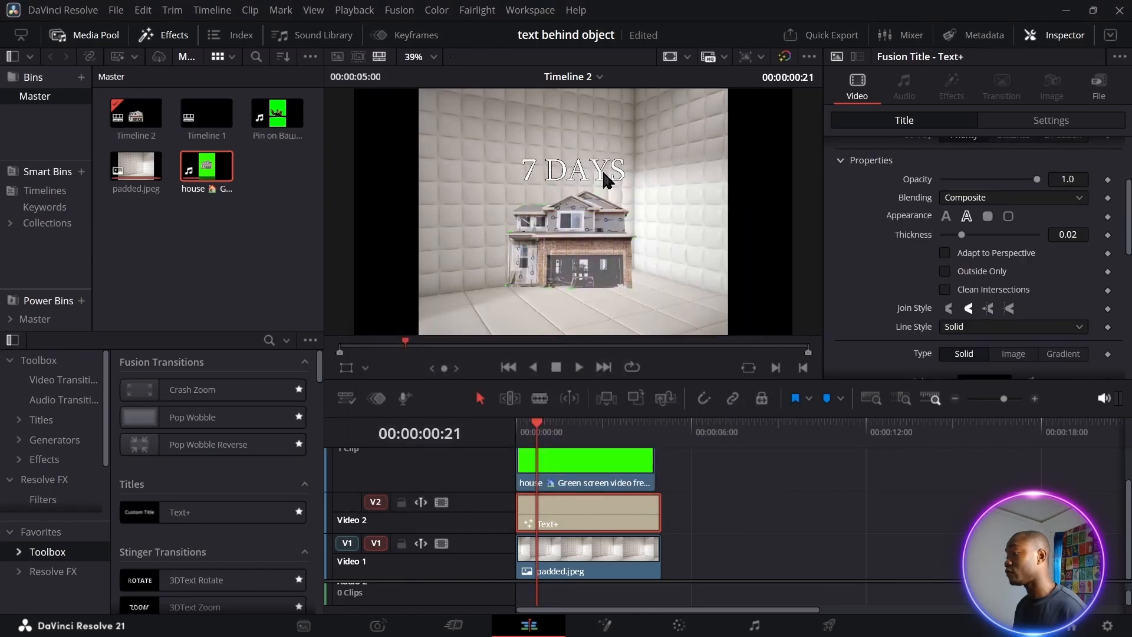
scroll(615, 133, "up", 1)
scroll(950, 288, "up", 3)
scroll(950, 286, "down", 3)
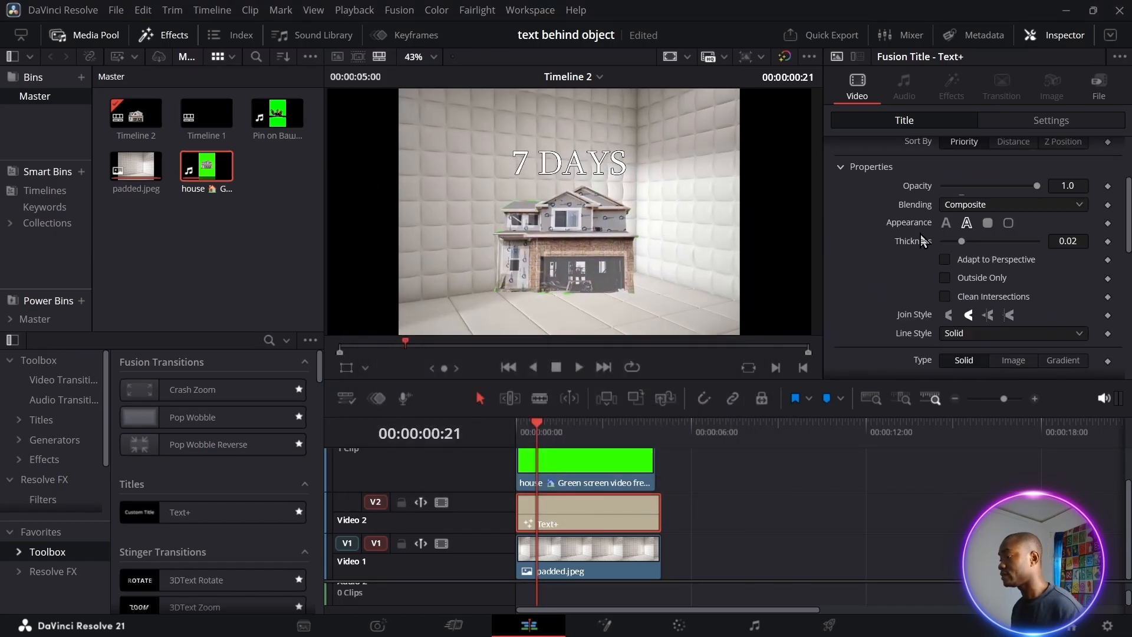
left_click_drag(961, 242, 1009, 260)
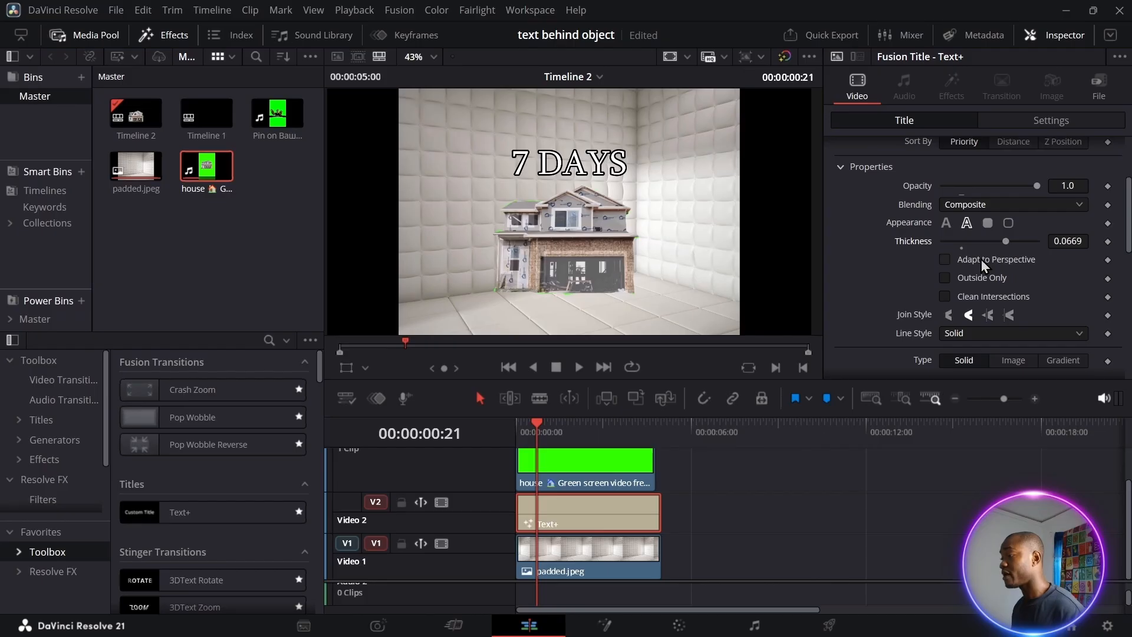
scroll(926, 229, "up", 3)
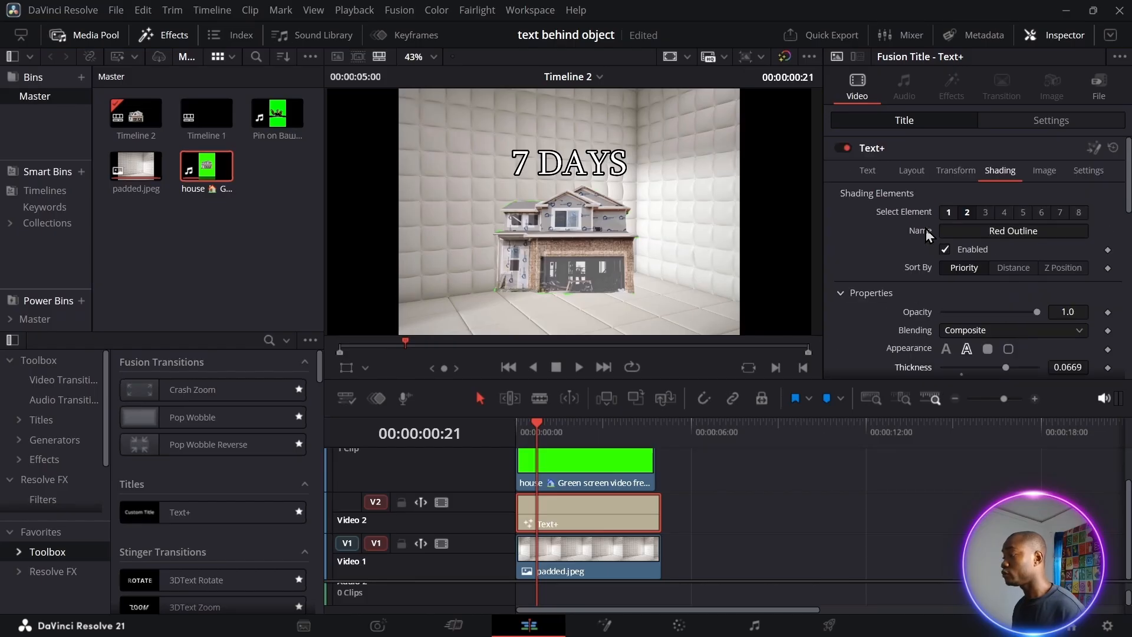
Keyframe the title's Center Y at 0.437 near the start and about 0.68 at 4:08
left_click(912, 170)
left_click_drag(538, 423, 525, 423)
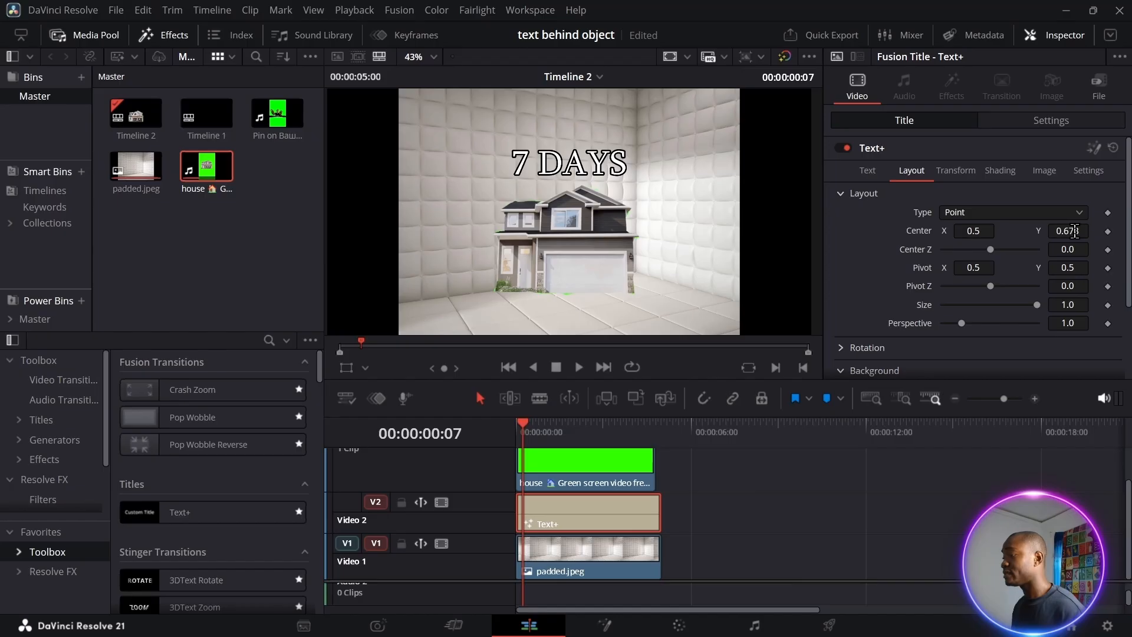
left_click_drag(1075, 231, 933, 230)
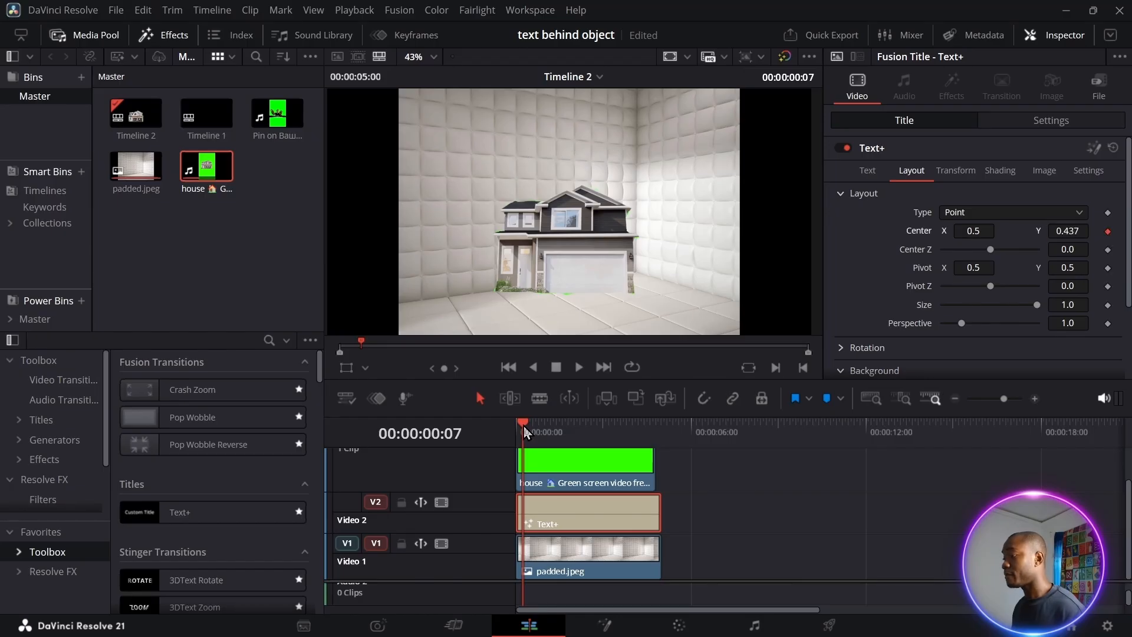
left_click_drag(524, 426, 646, 444)
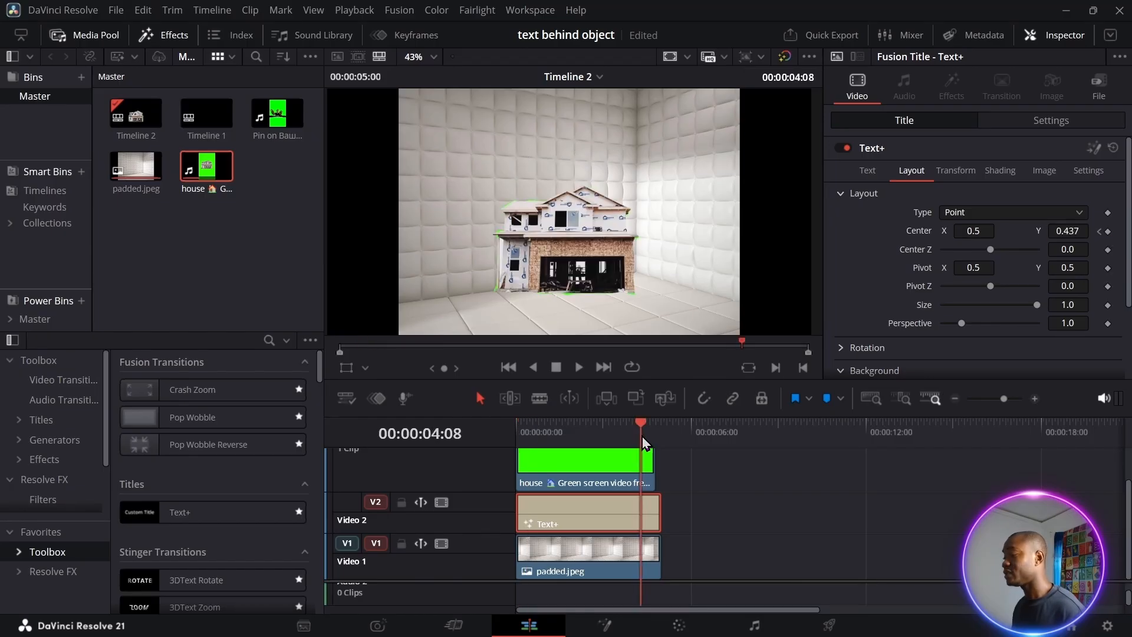
left_click_drag(1068, 230, 1082, 231)
Enable Motion Blur for the title in the Settings tab and return to the timeline start
left_click(1090, 171)
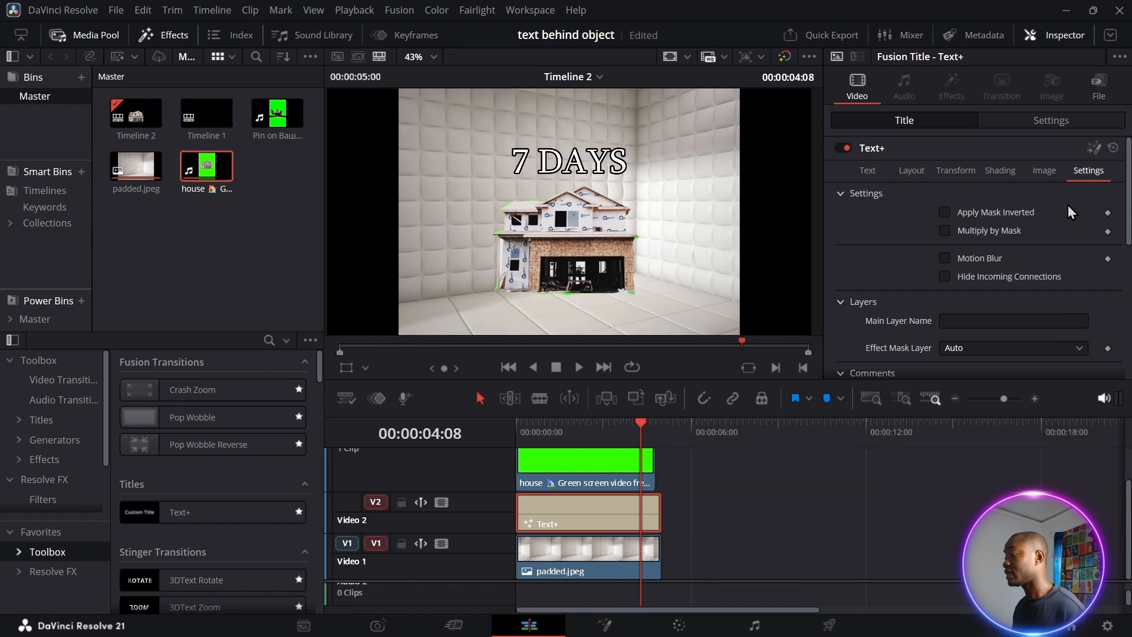
left_click(945, 259)
key("Home")
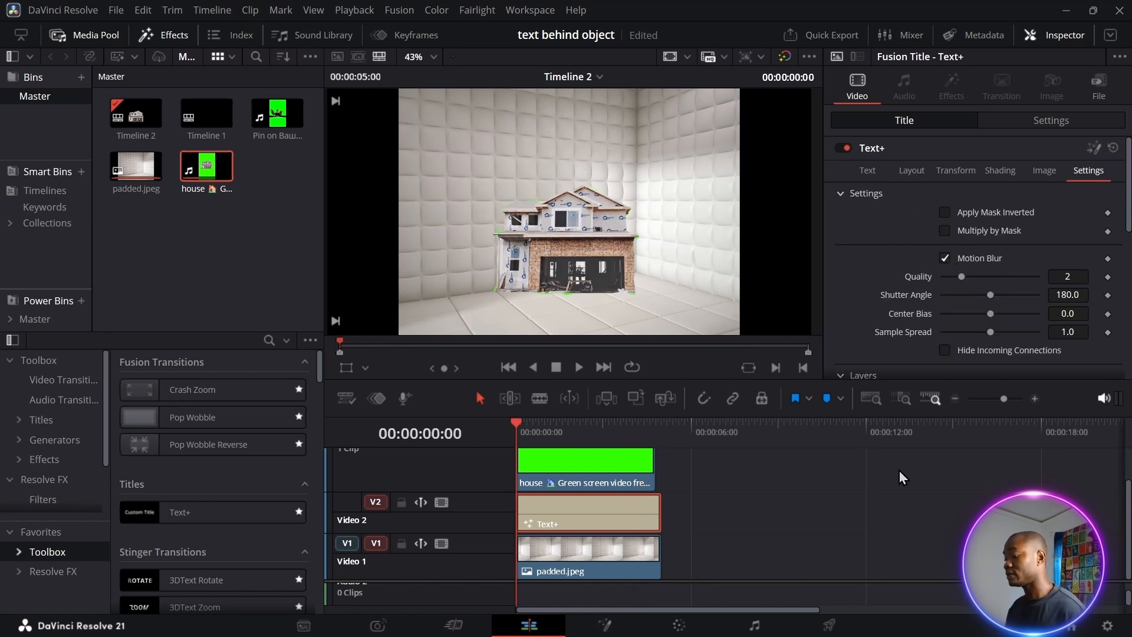
key("space")
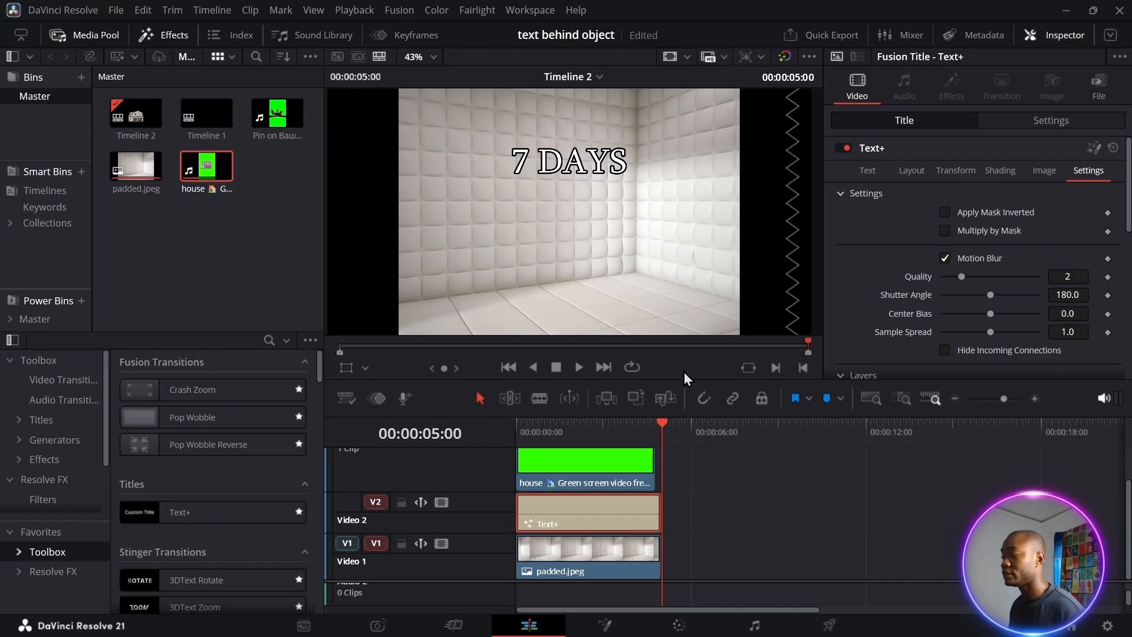
left_click(543, 422)
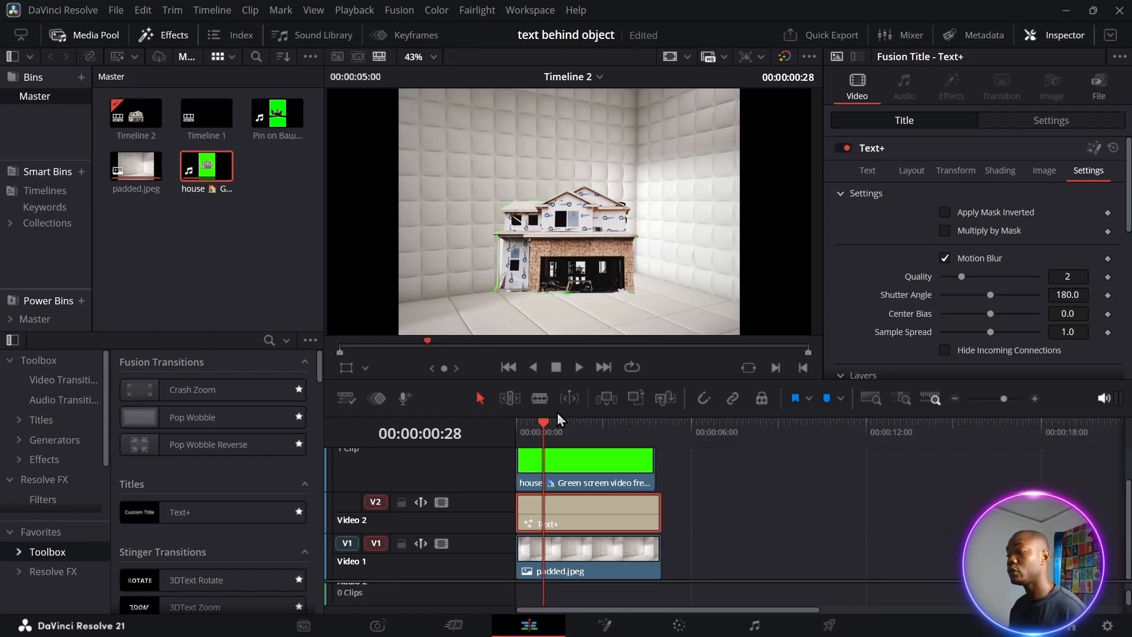
scroll(795, 462, "up", 2)
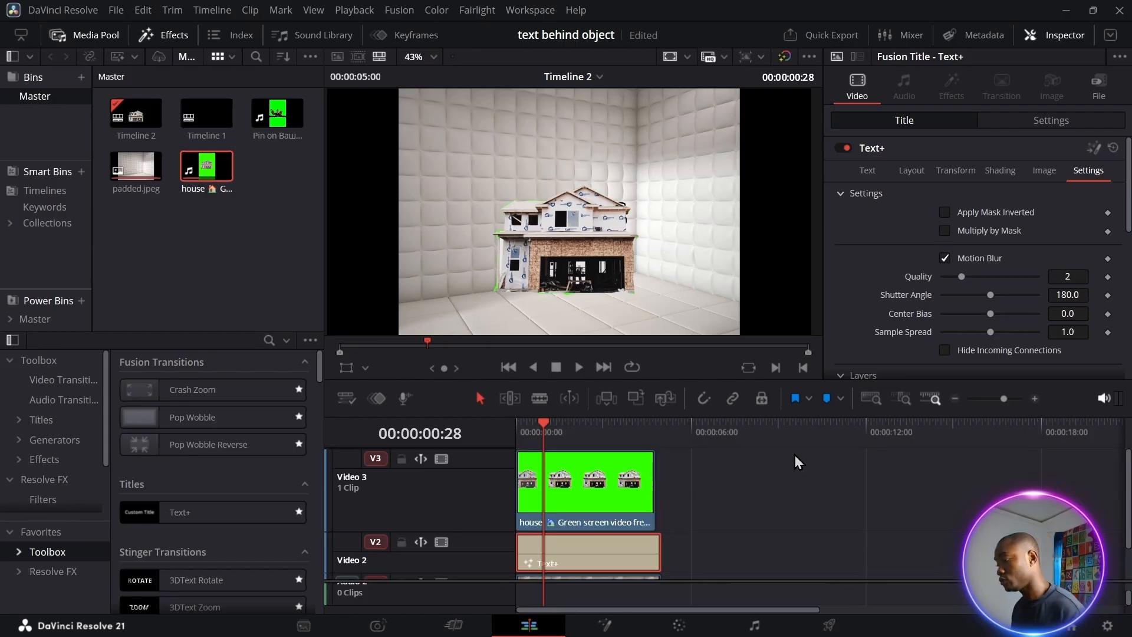
left_click(703, 448)
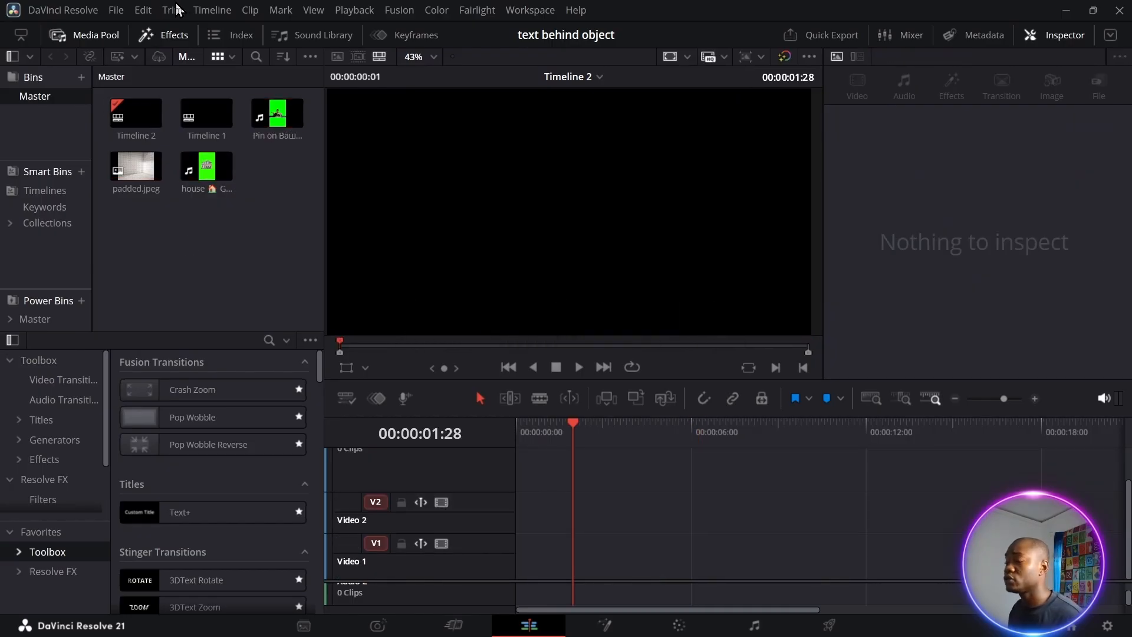
Place a Fusion Composition on Video 2 of Timeline 2 and open it in the Fusion page
left_click(52, 460)
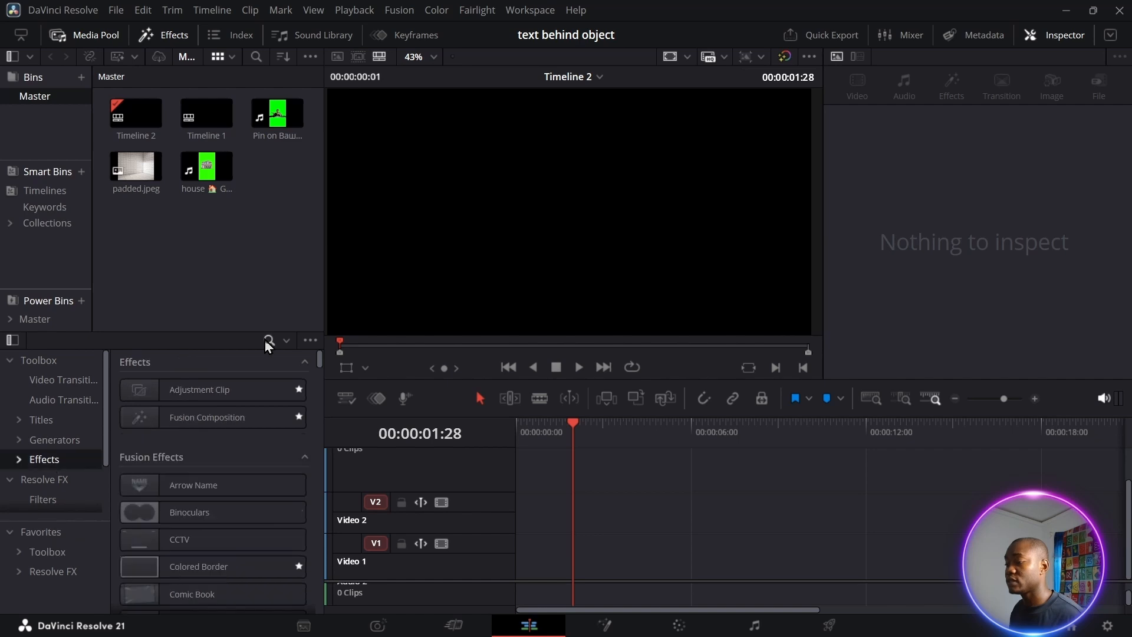
left_click_drag(200, 418, 575, 513)
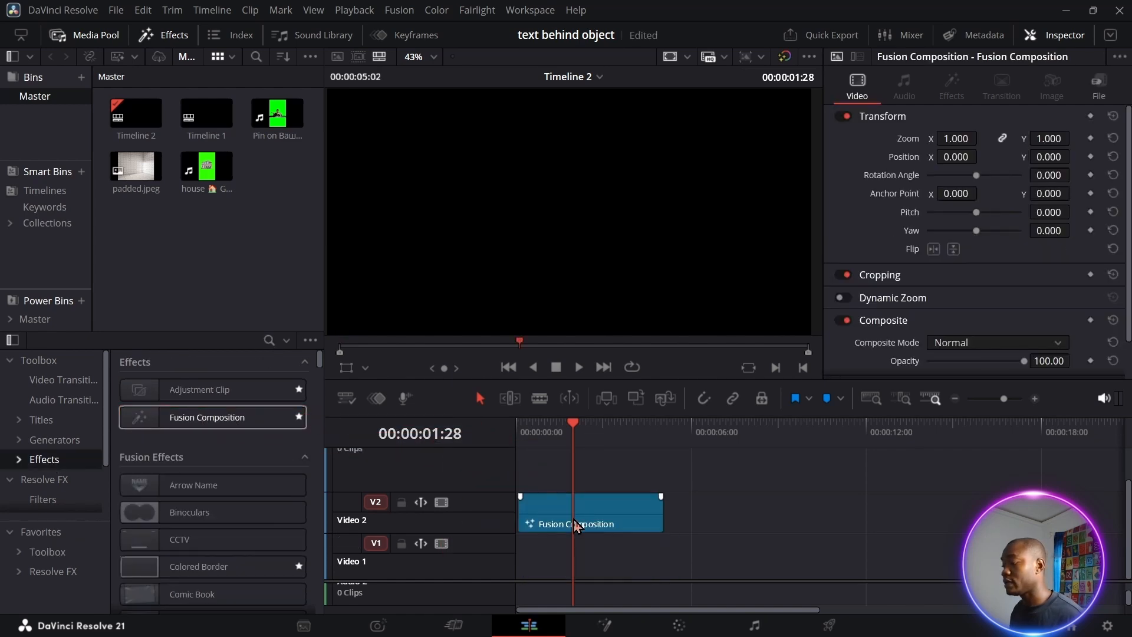
right_click(577, 524)
left_click(646, 422)
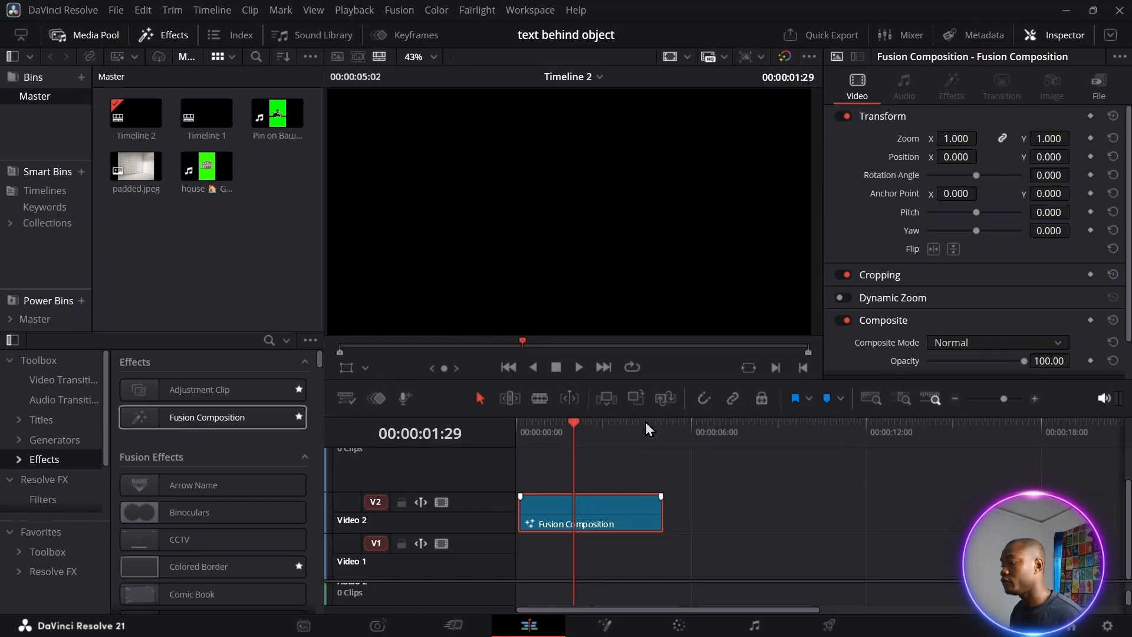
Add padded.jpeg from the Media Pool as a node feeding MediaOut1
left_click(87, 36)
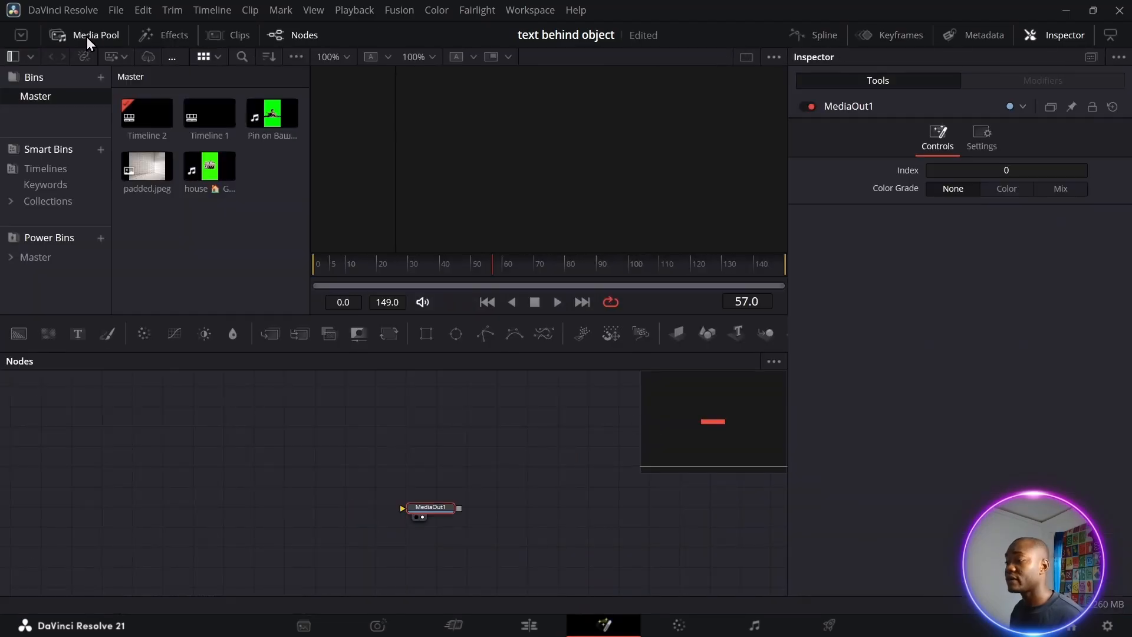
left_click_drag(147, 172, 146, 454)
left_click_drag(171, 493, 171, 493)
left_click_drag(200, 492, 483, 496)
left_click(483, 495)
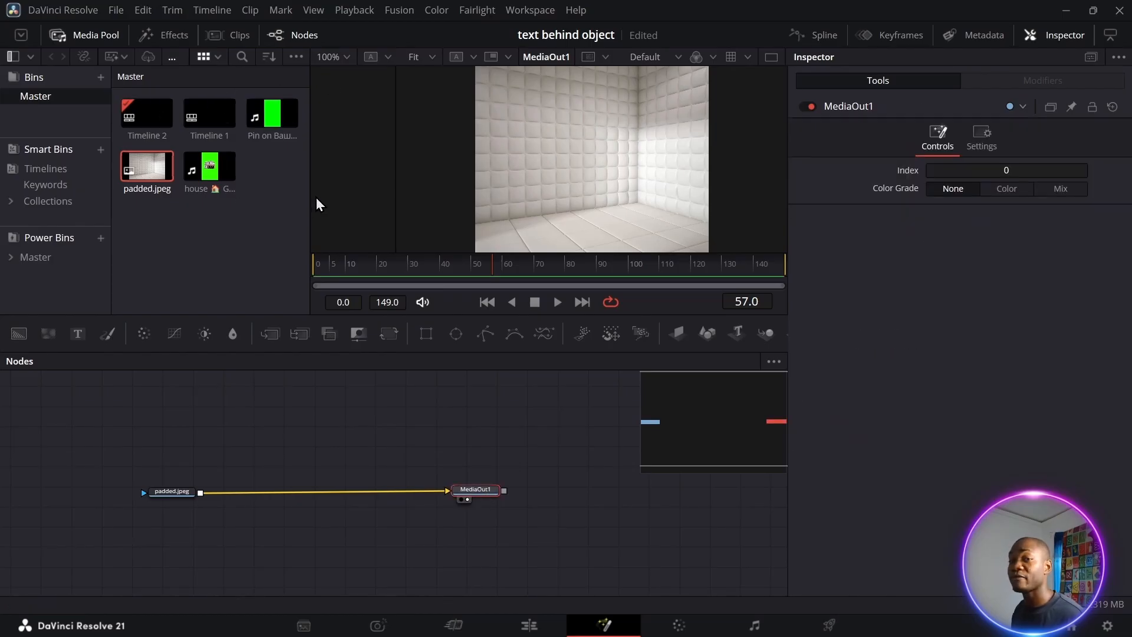
Add the green-screen clip so Merge1 layers it over padded.jpeg into MediaOut1
left_click_drag(271, 113, 200, 493)
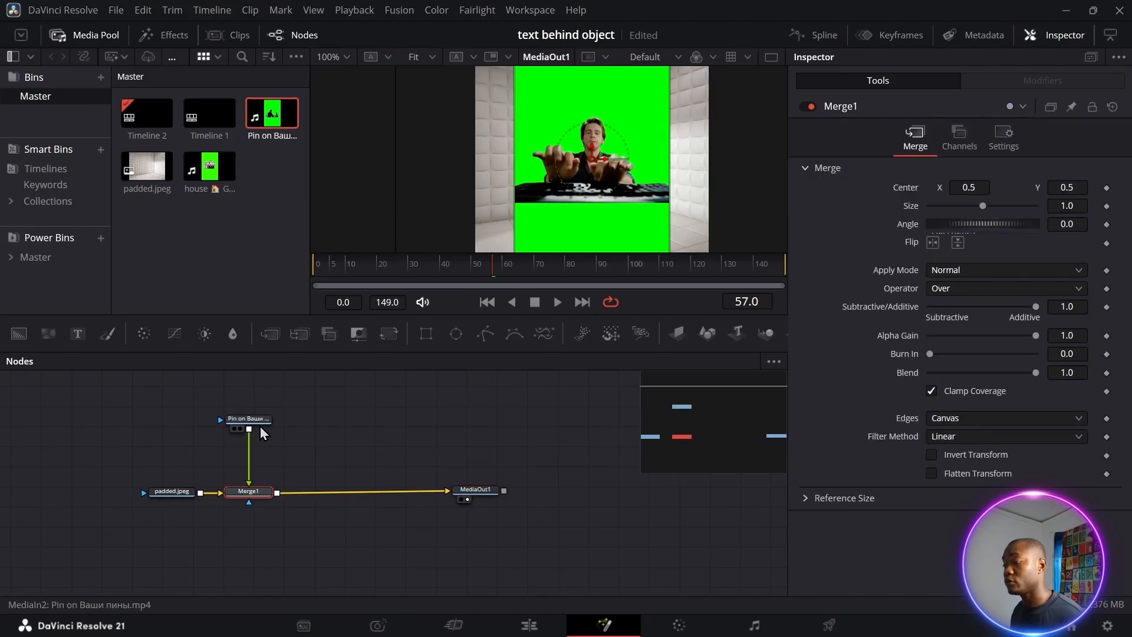
left_click_drag(258, 424, 259, 430)
left_click_drag(191, 496, 145, 494)
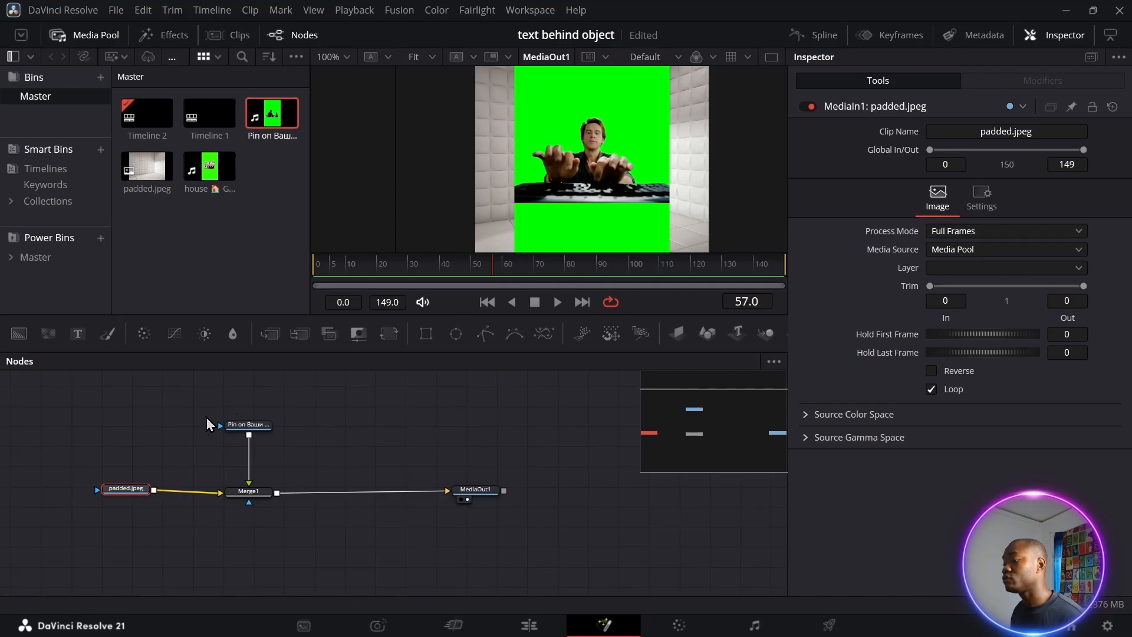
left_click(261, 427)
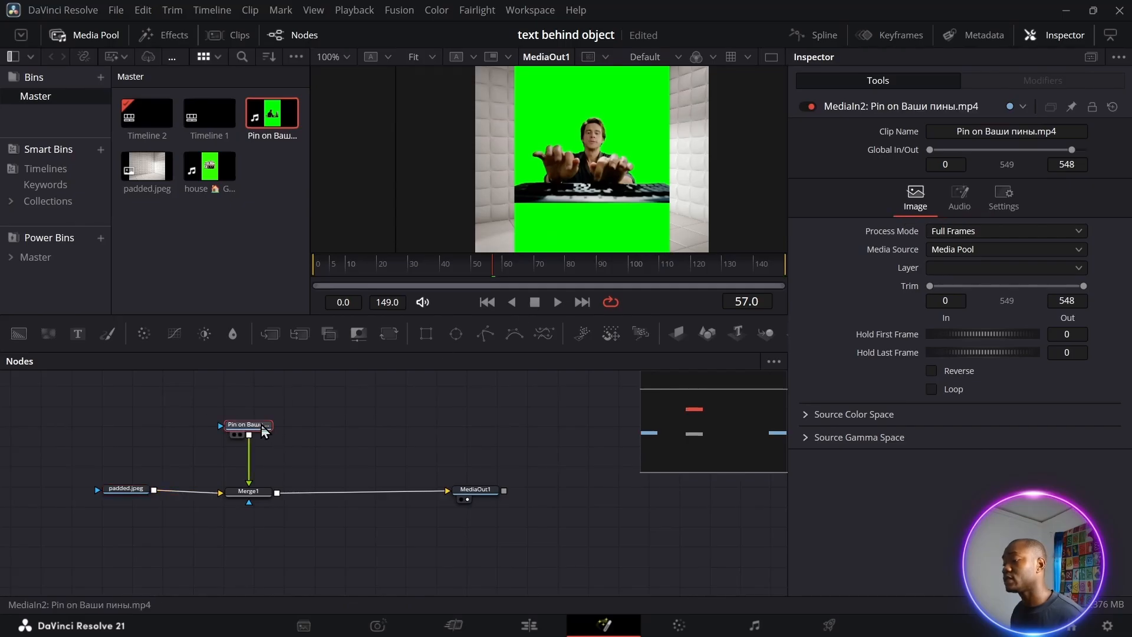
key("shift+space")
type("ULTR")
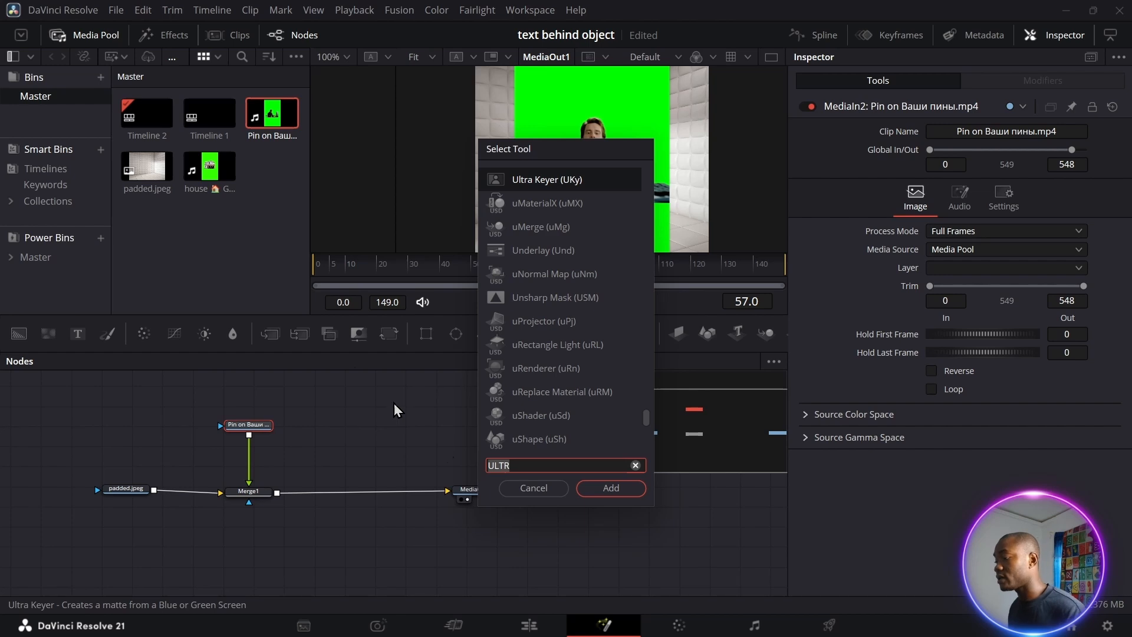
Key out the Pin clip's green backdrop with a Delta Keyer sampled from the green
key("Return")
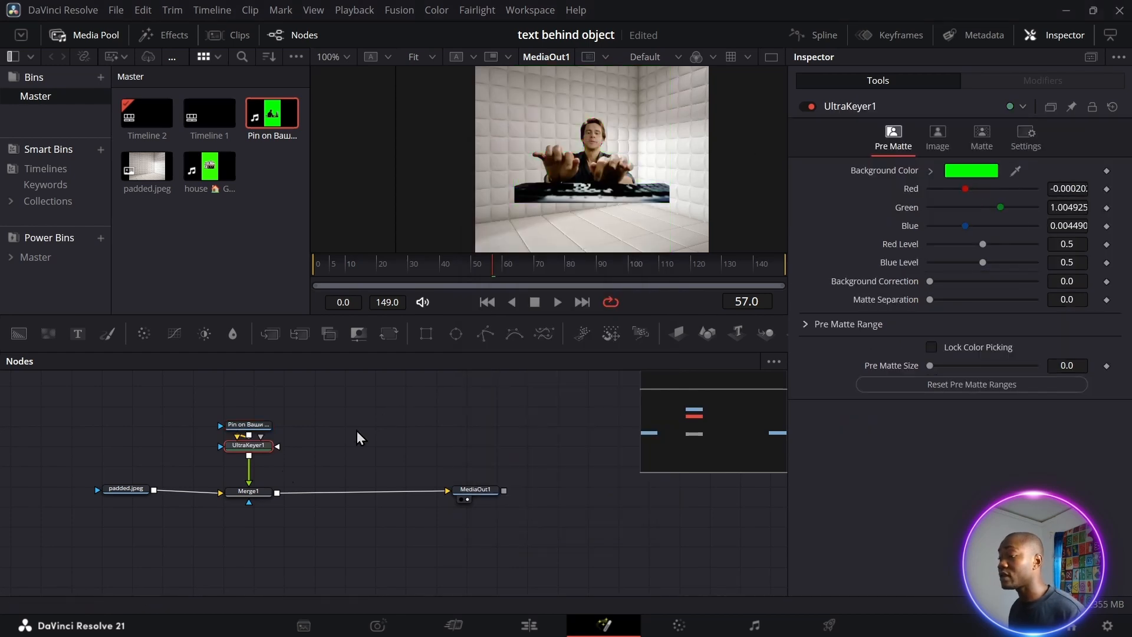
key("Delete")
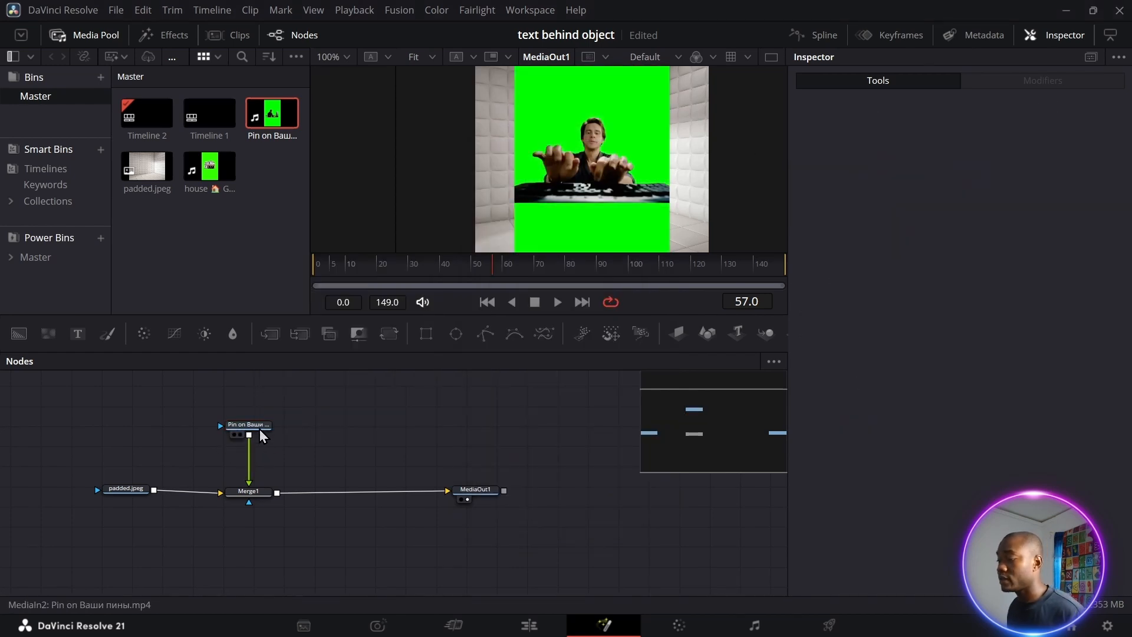
left_click(252, 425)
key("shift+space")
type("ULTRDEL")
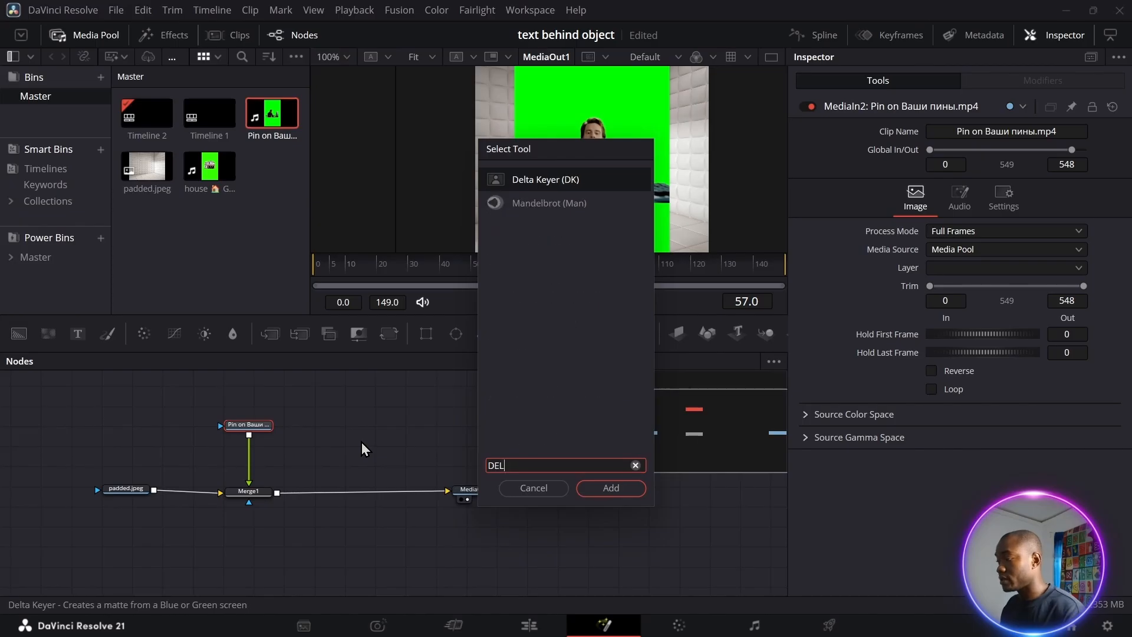
key("Return")
left_click_drag(1015, 198, 668, 146)
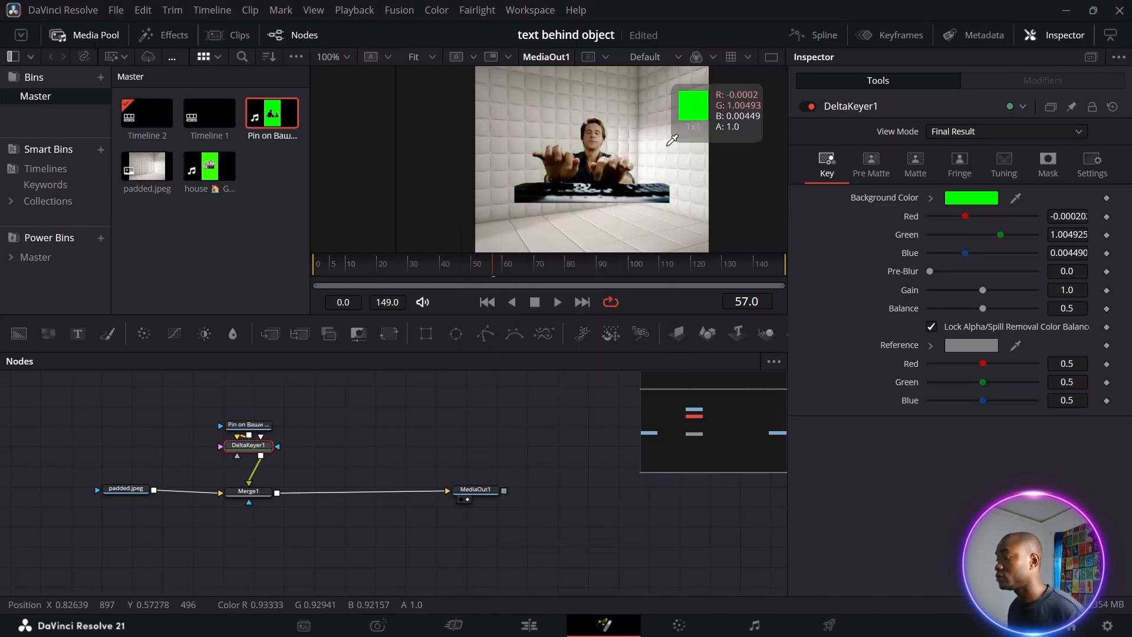
Place the keyed man lower via Merge1 (Center Y 0.319, Size 1.17) and add a Text node
left_click(250, 492)
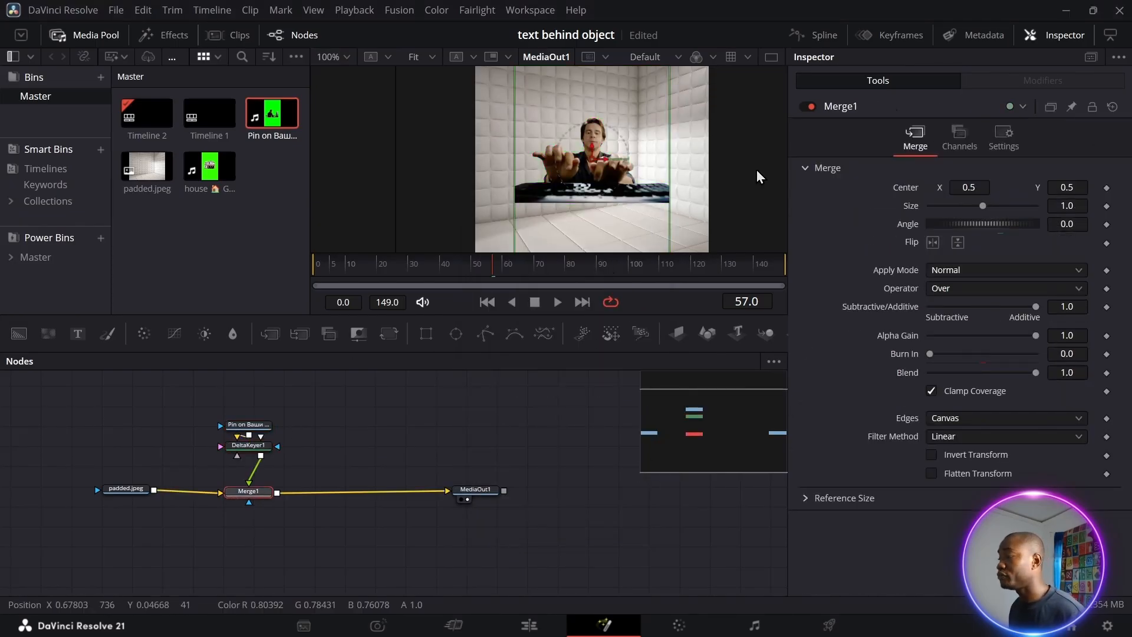
left_click_drag(1067, 187, 985, 206)
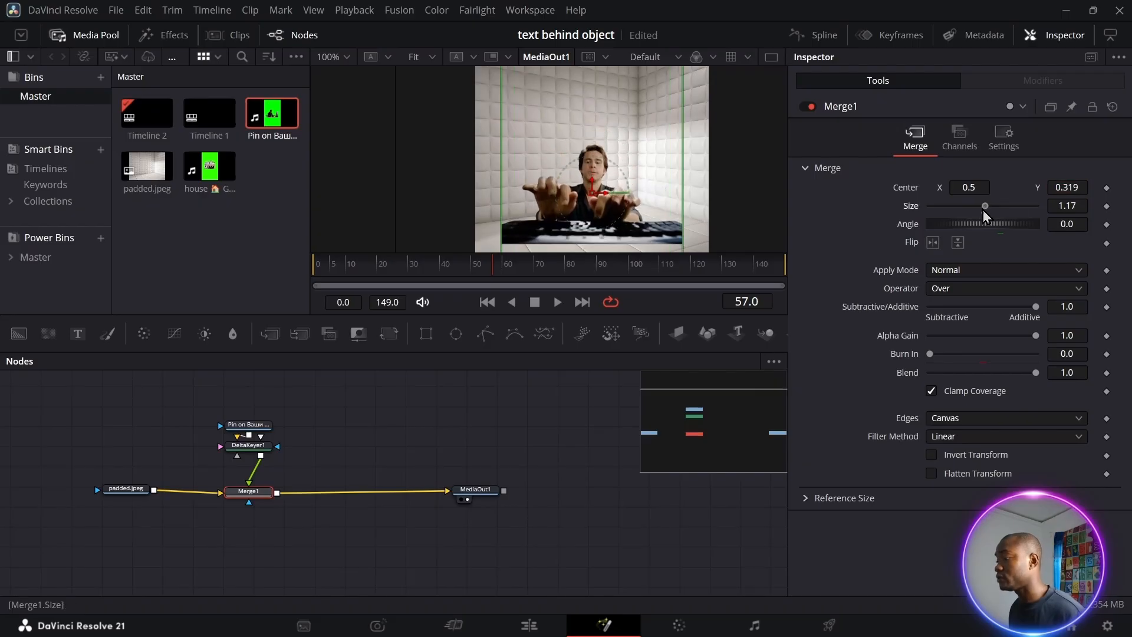
left_click_drag(125, 494, 99, 493)
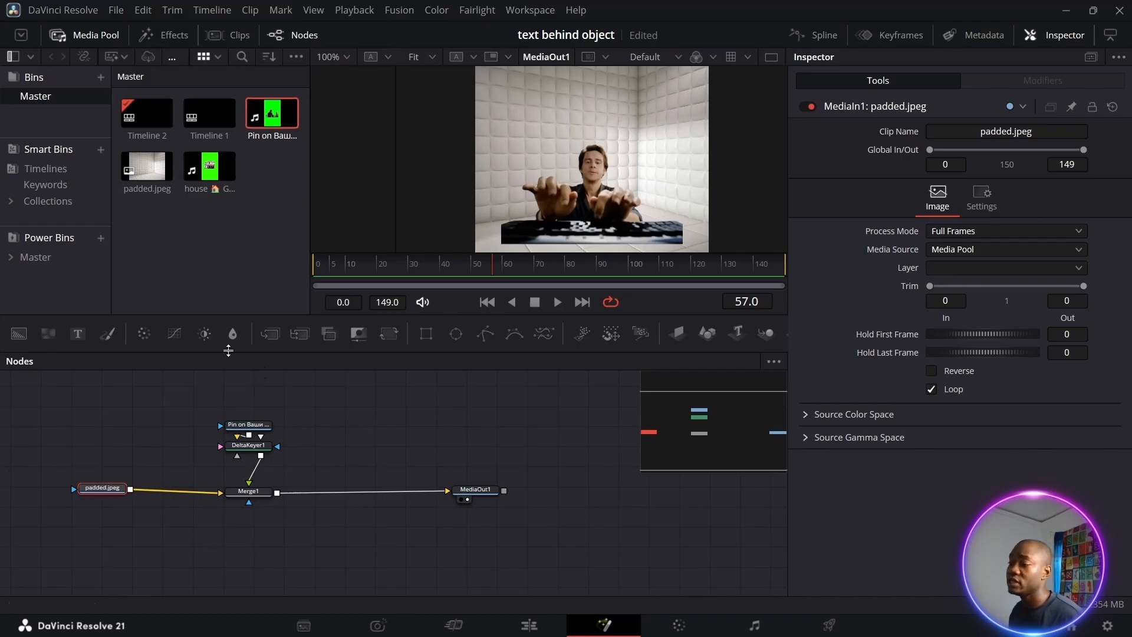
left_click_drag(126, 437, 131, 490)
Enter the title '7 DAYS' in Sitka Banner Bold at size 0.139
left_click(873, 285)
type("7 DAYS")
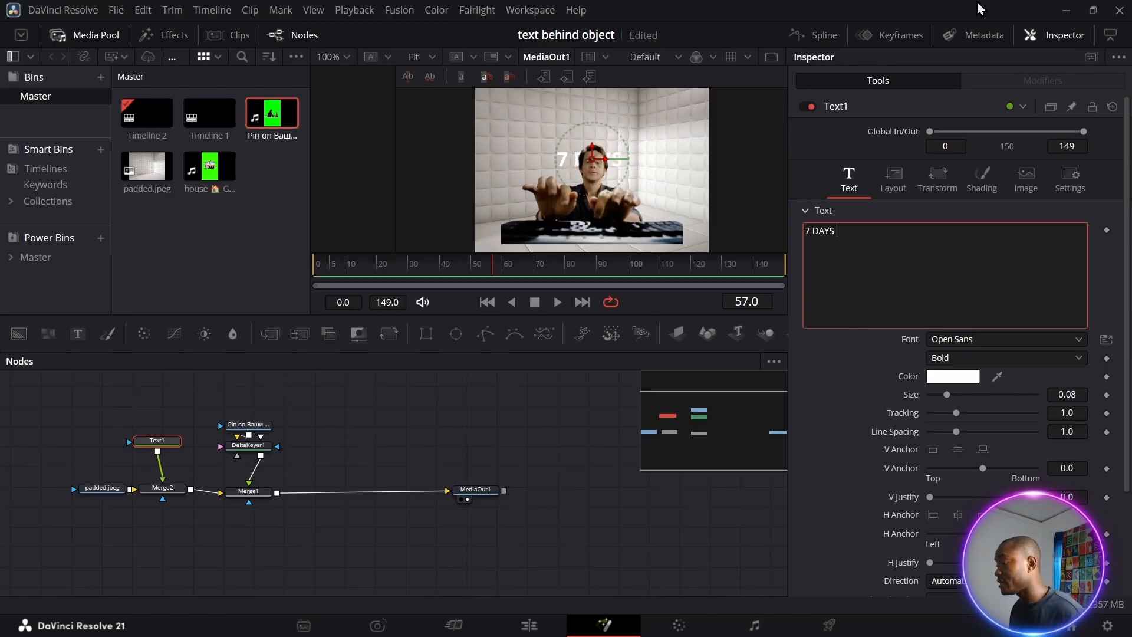
left_click(977, 342)
scroll(1006, 307, "down", 5)
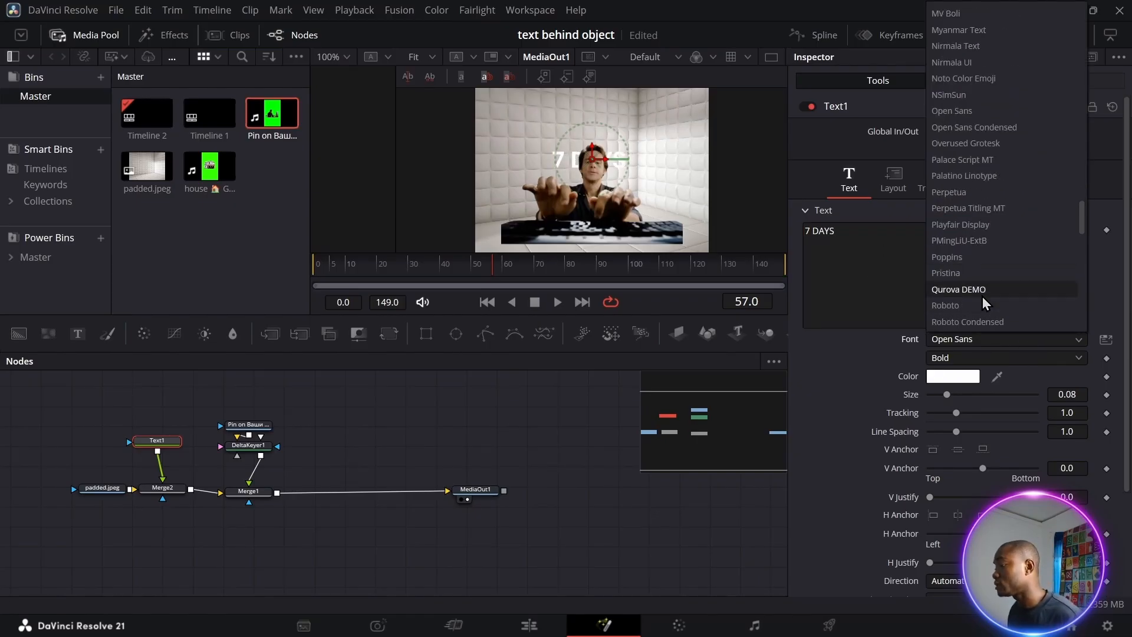
left_click(983, 296)
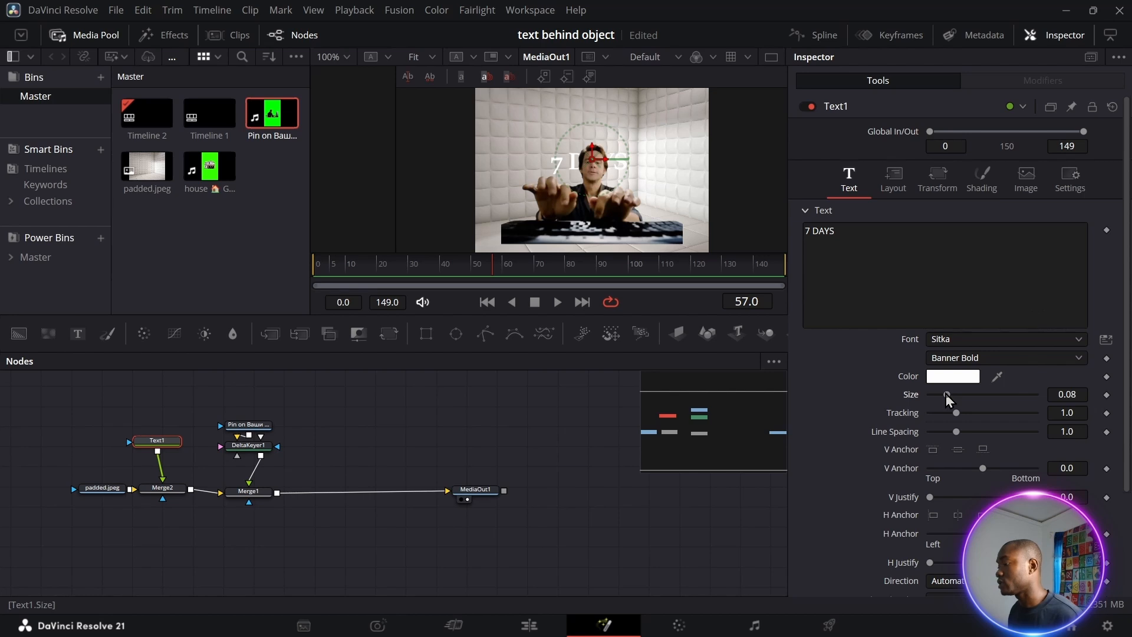
left_click_drag(946, 394, 957, 398)
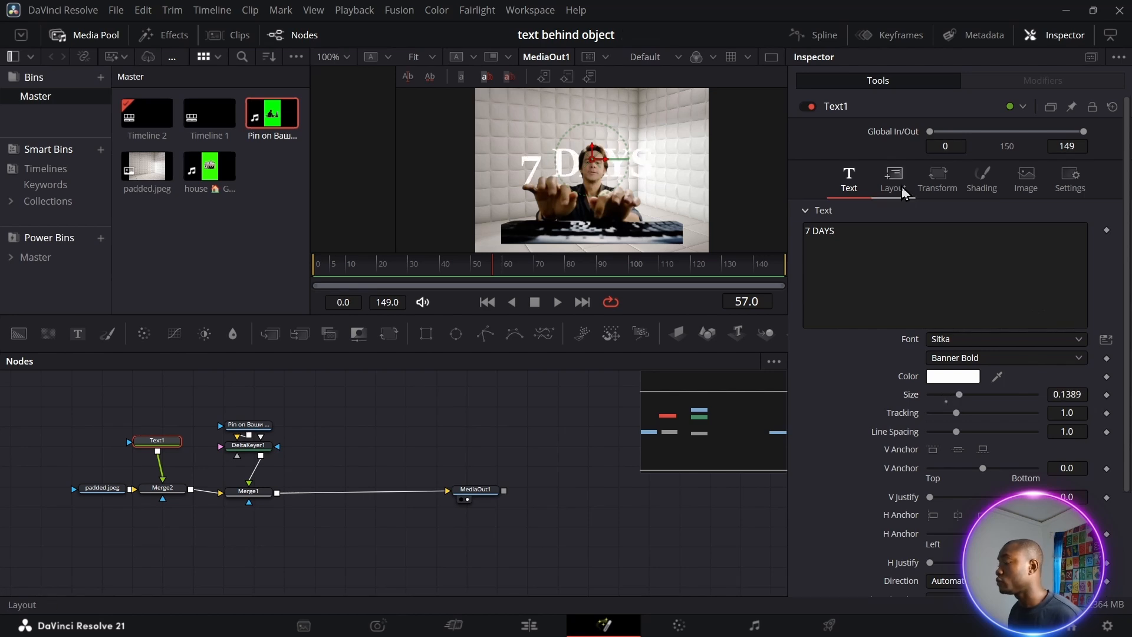
Enable shading element 2 as a black outline with thickness 0.0326
left_click(982, 190)
left_click(955, 230)
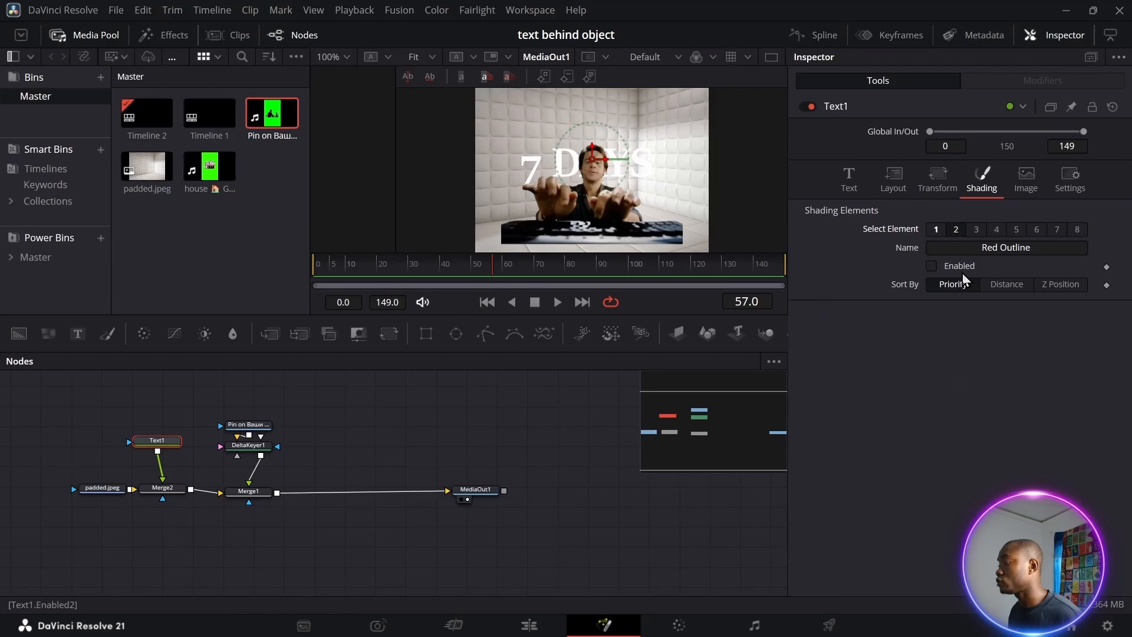
left_click(932, 266)
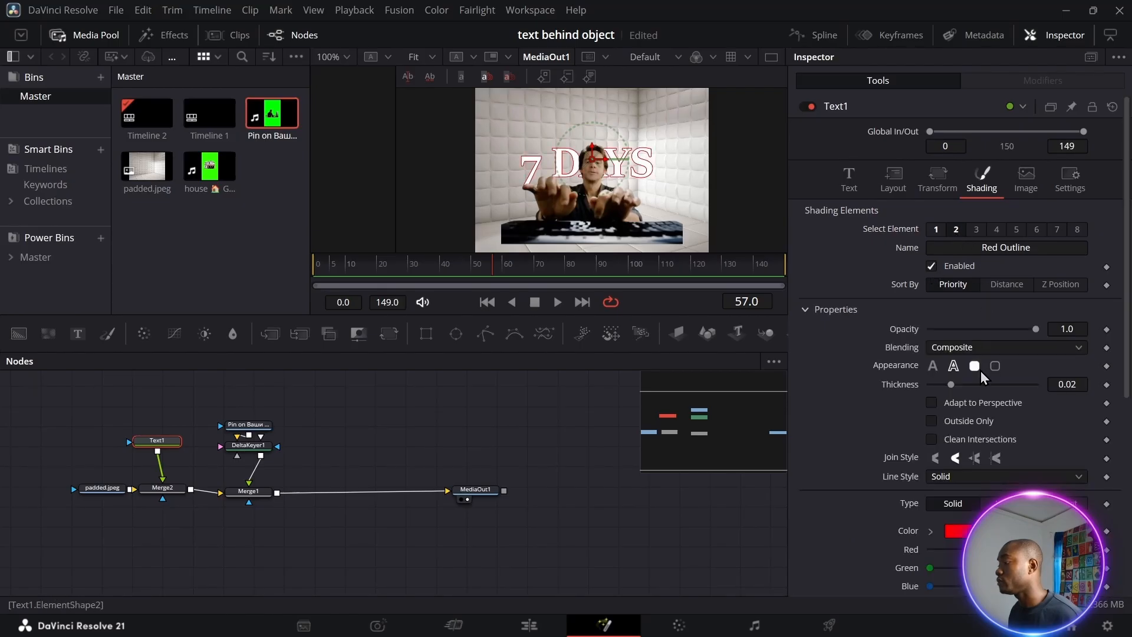
left_click_drag(953, 385, 961, 385)
scroll(944, 413, "down", 5)
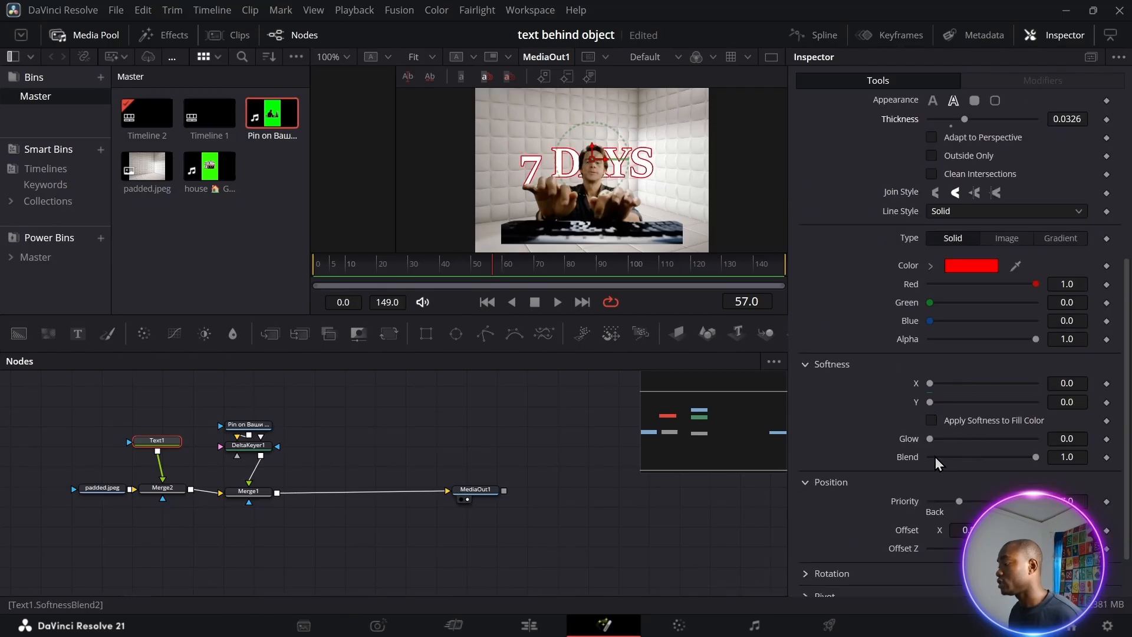
left_click(971, 266)
left_click(388, 224)
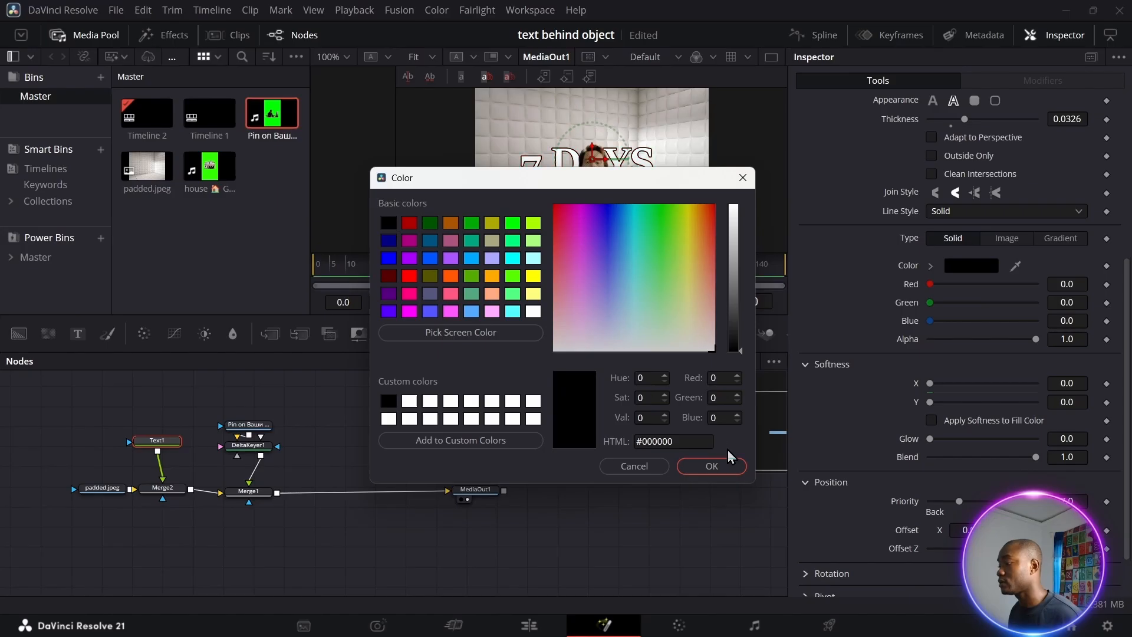
left_click(711, 464)
scroll(1006, 157, "up", 5)
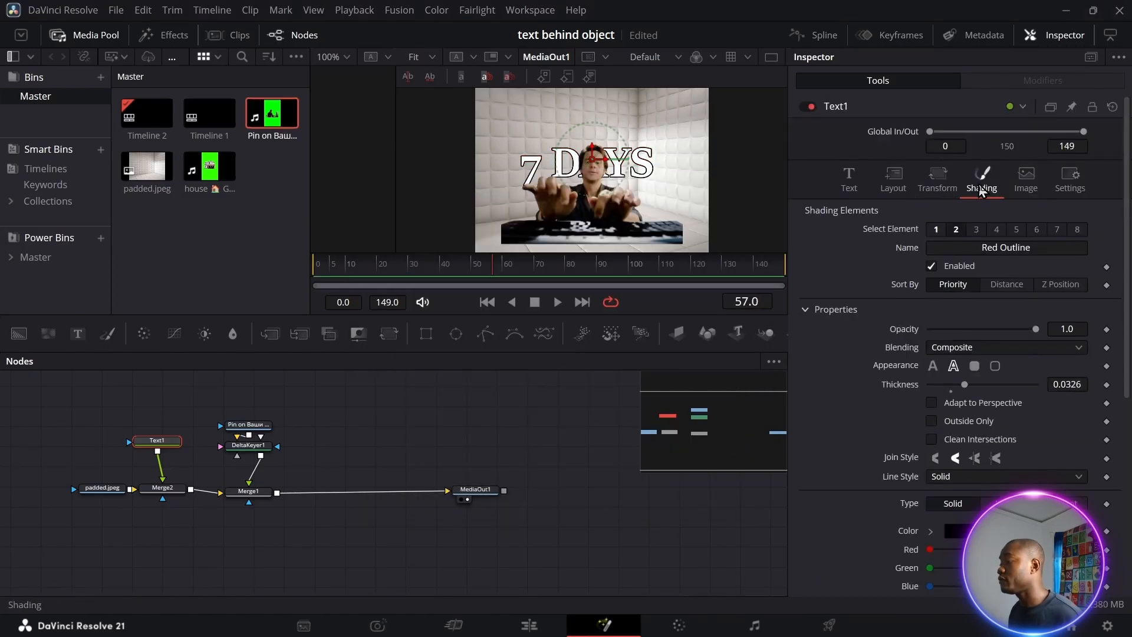
left_click(894, 177)
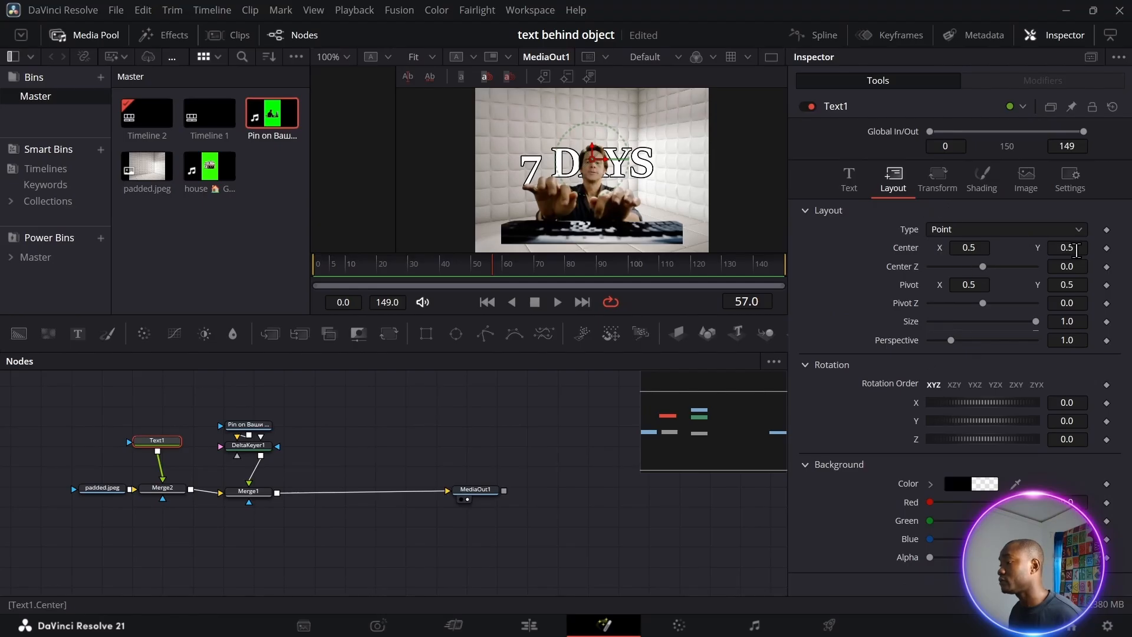
Keyframe the title at frame 5 with Center Y 0.232 and Size 0.771
left_click_drag(1076, 251, 1032, 251)
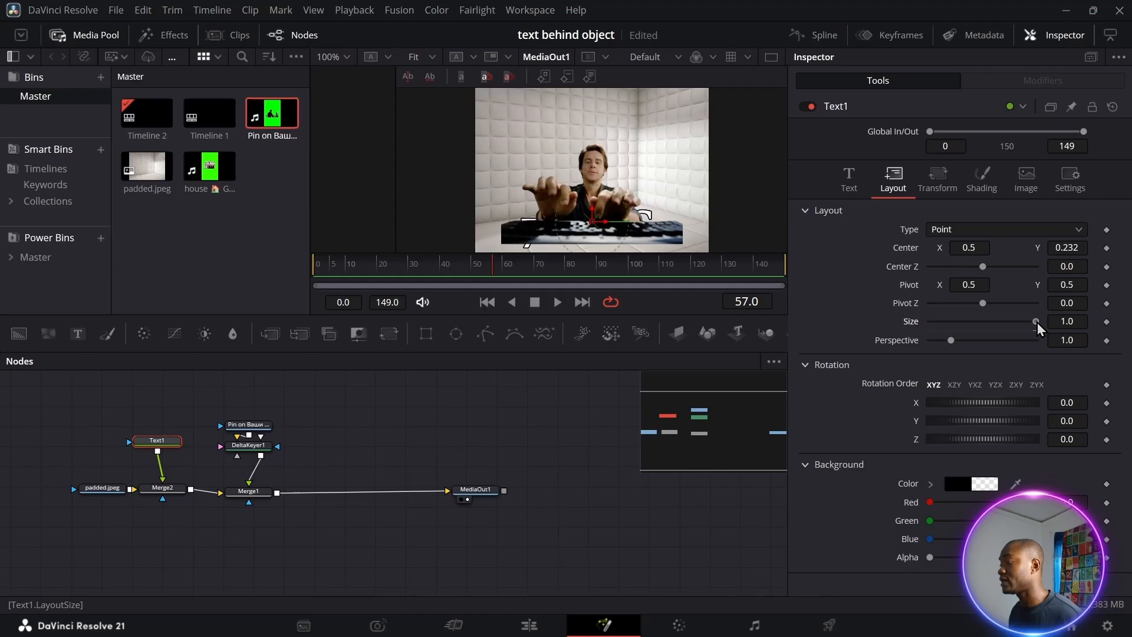
left_click_drag(1036, 321, 1012, 322)
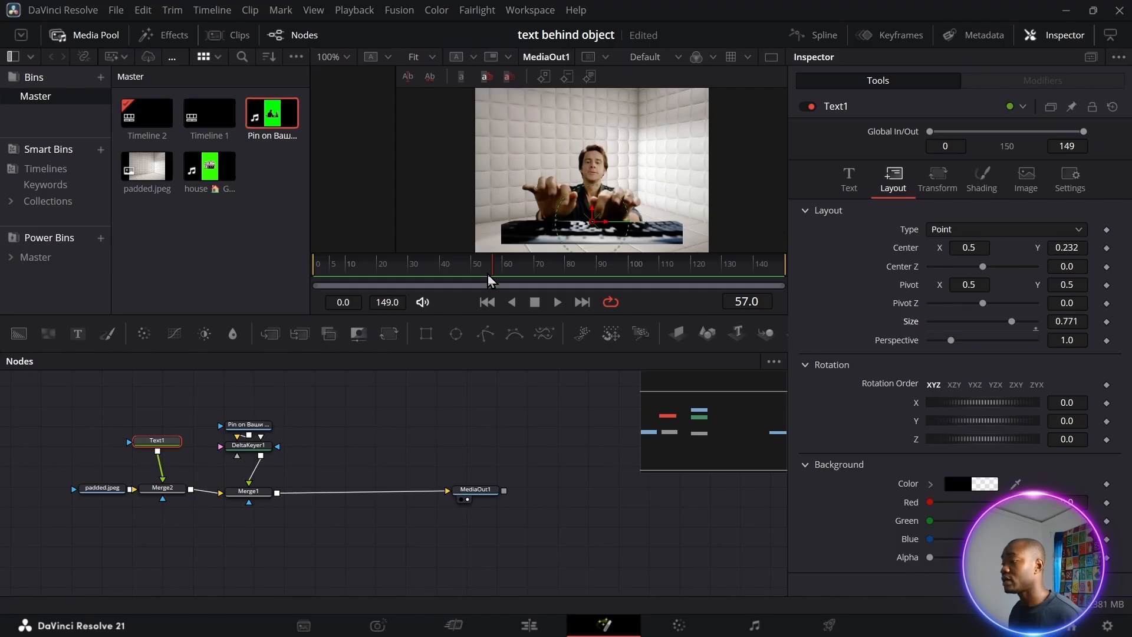
left_click_drag(497, 278, 334, 277)
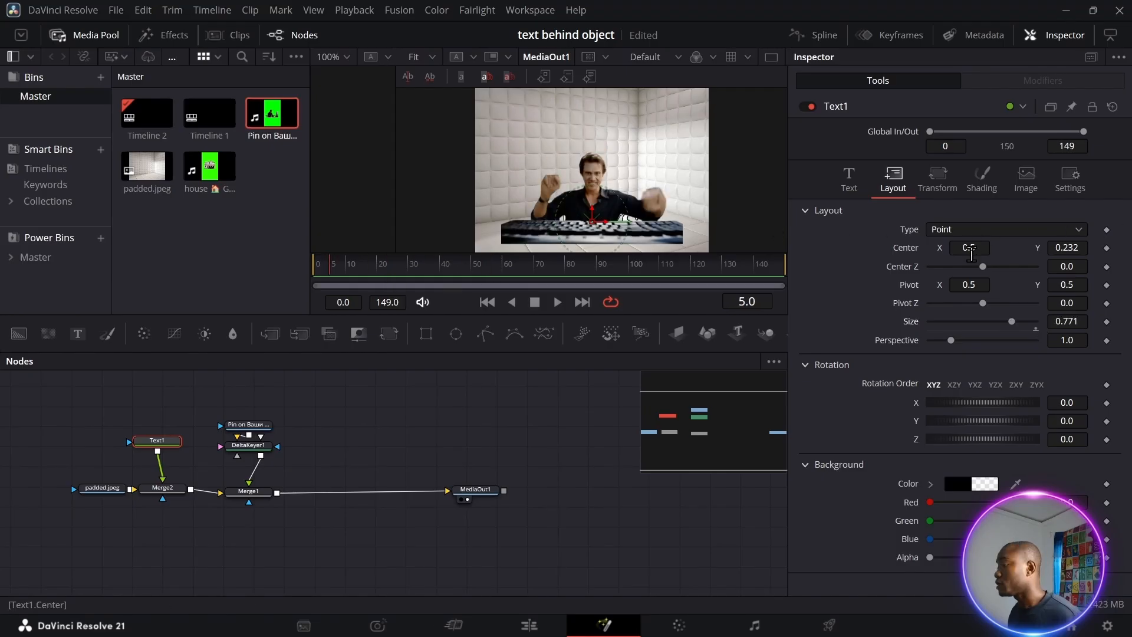
left_click(1107, 248)
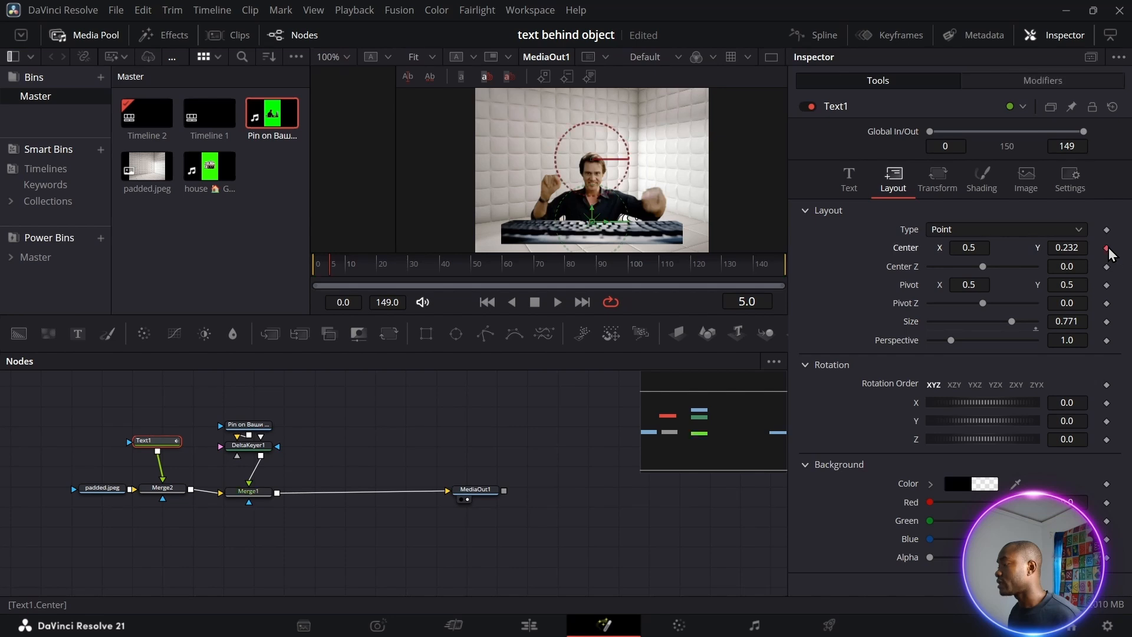
left_click(1107, 321)
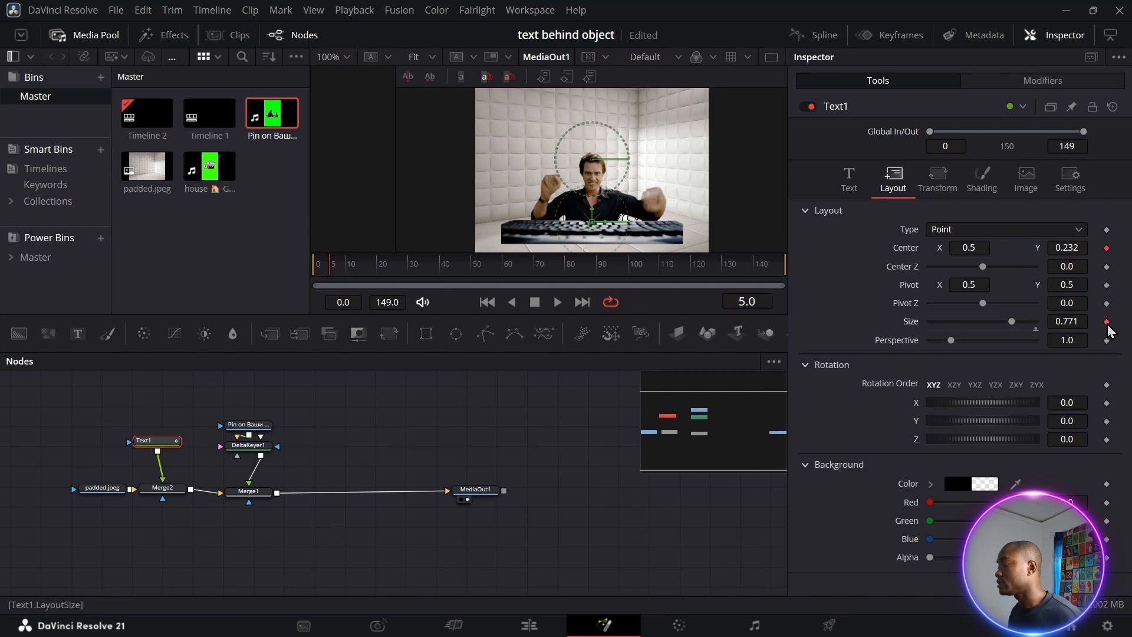
At frame 40 set Center Y 0.634 and Size 0.847, enable Motion Blur, and play back
left_click_drag(330, 270, 440, 276)
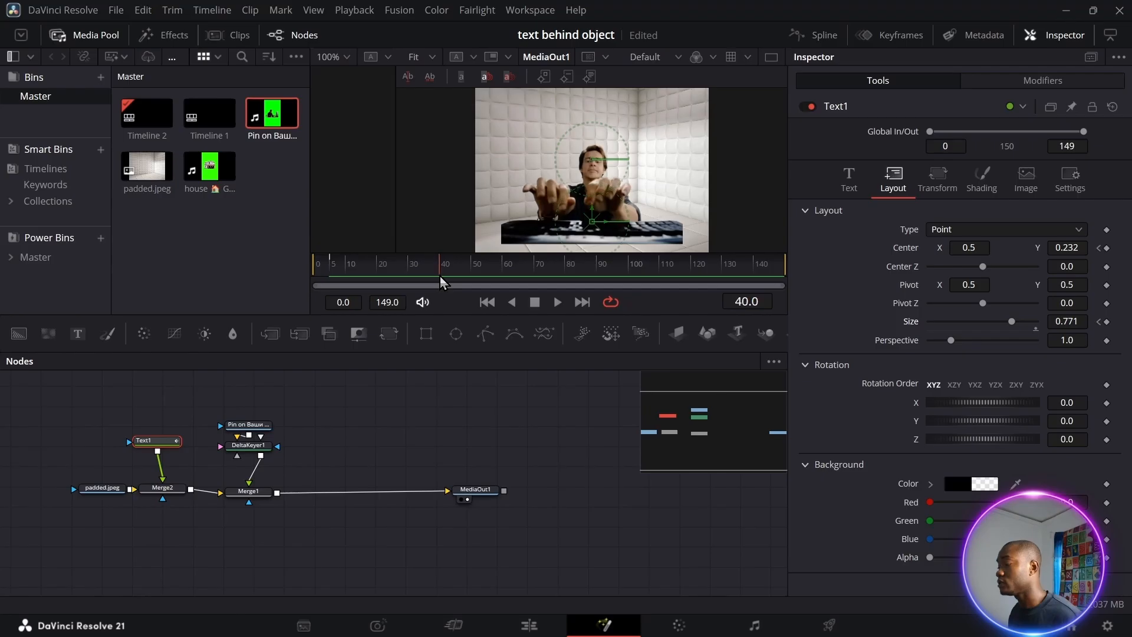
left_click_drag(1068, 247, 1085, 248)
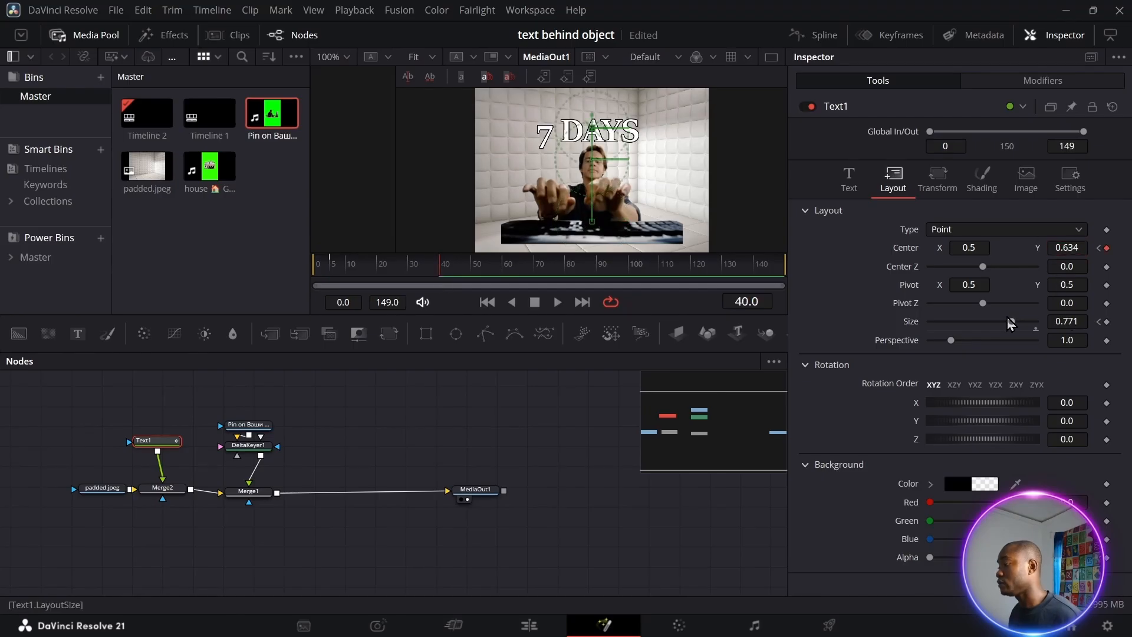
left_click_drag(1013, 319, 1018, 327)
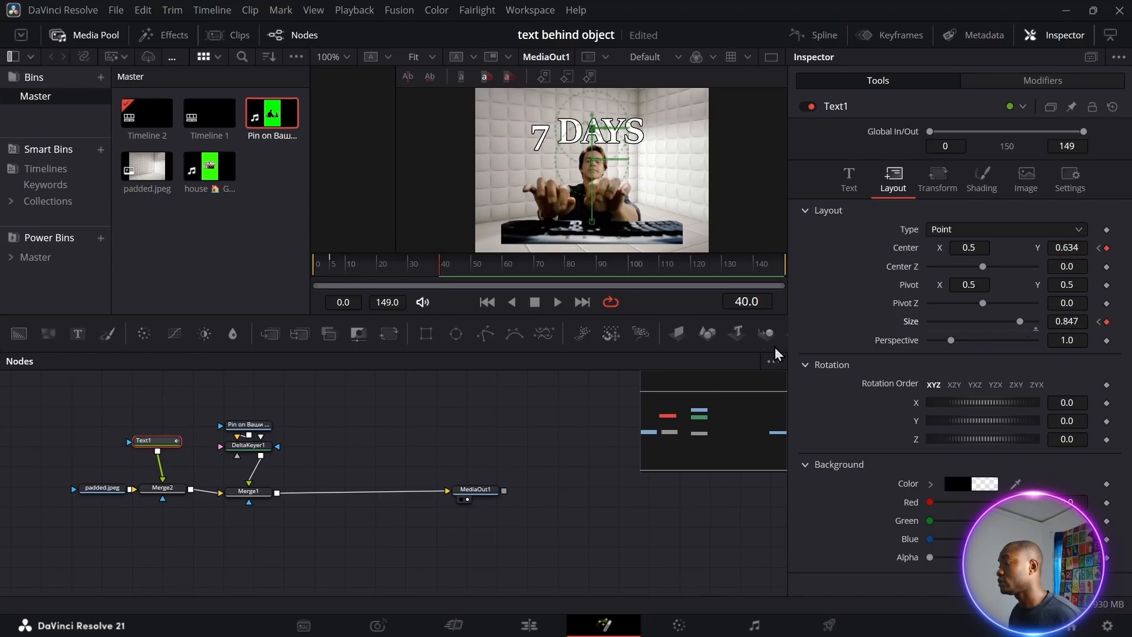
left_click(1072, 175)
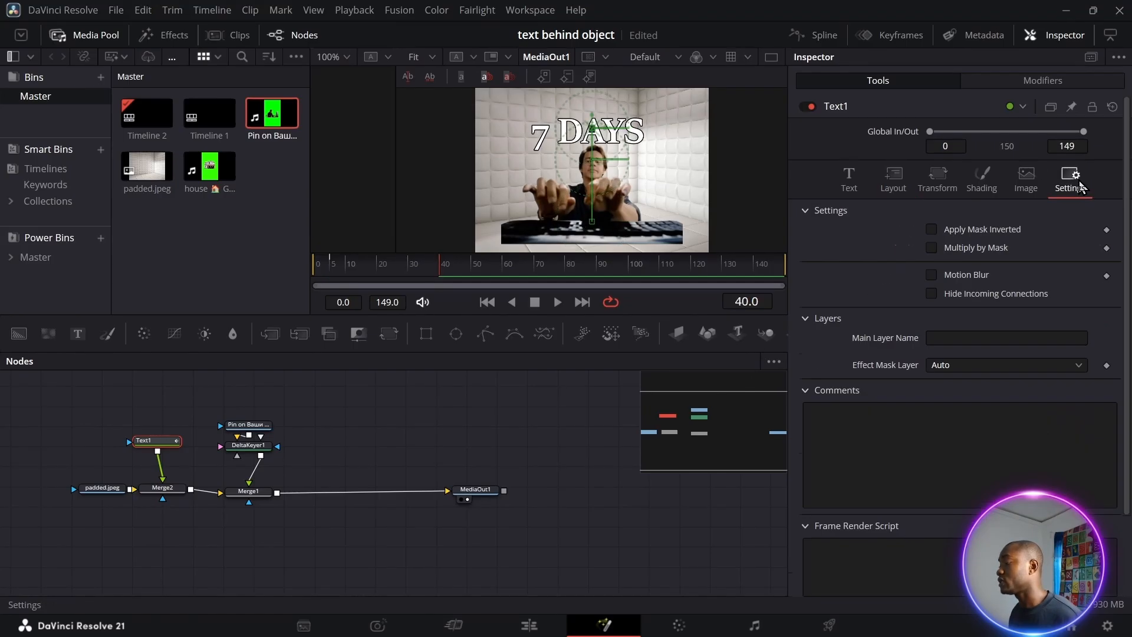
left_click(932, 275)
left_click_drag(433, 271, 331, 272)
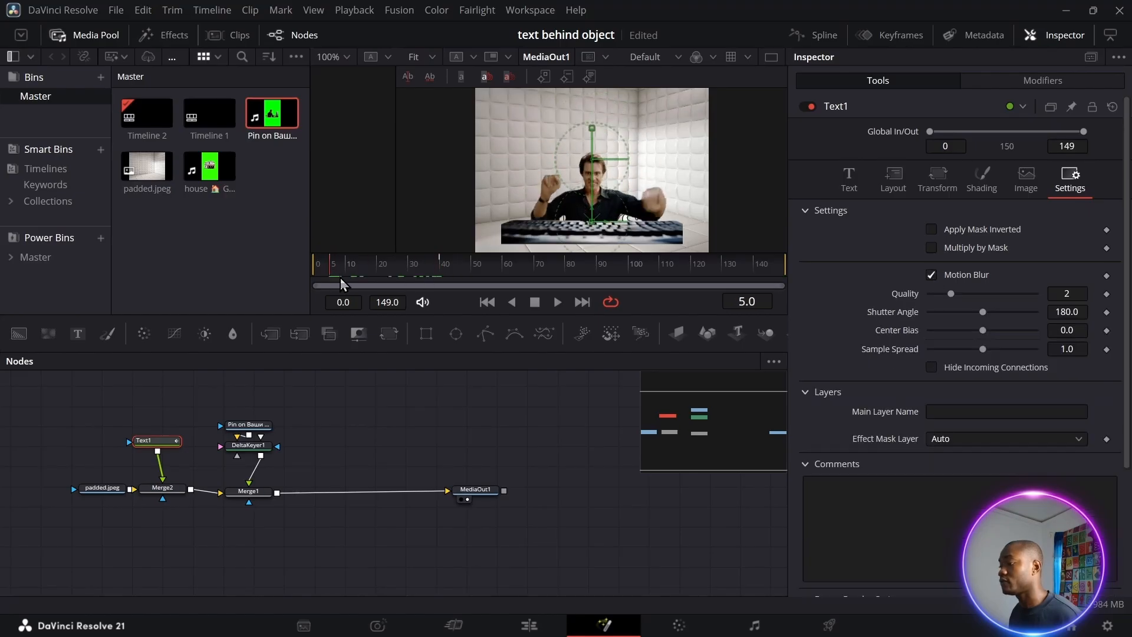
key("space")
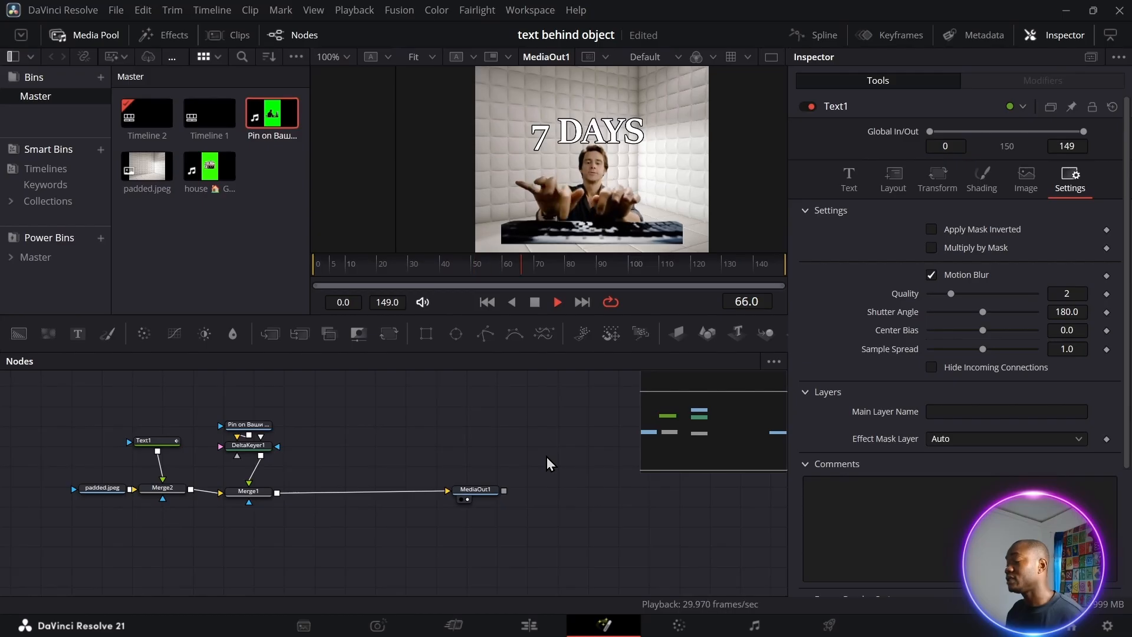